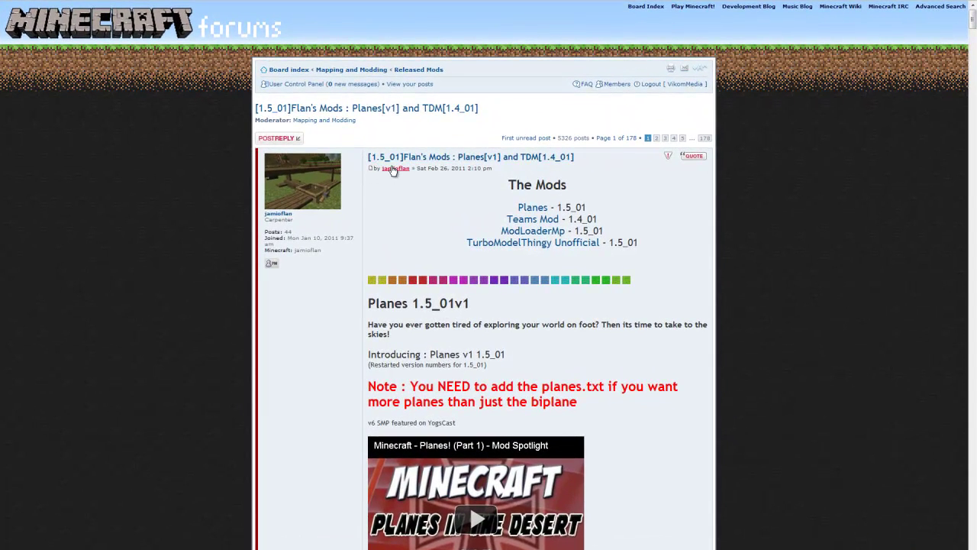
Step: Scroll through the mod's page, briefly highlighting the word Planes in its heading
double_click(388, 303)
left_click(435, 313)
scroll(345, 304, "down", 5)
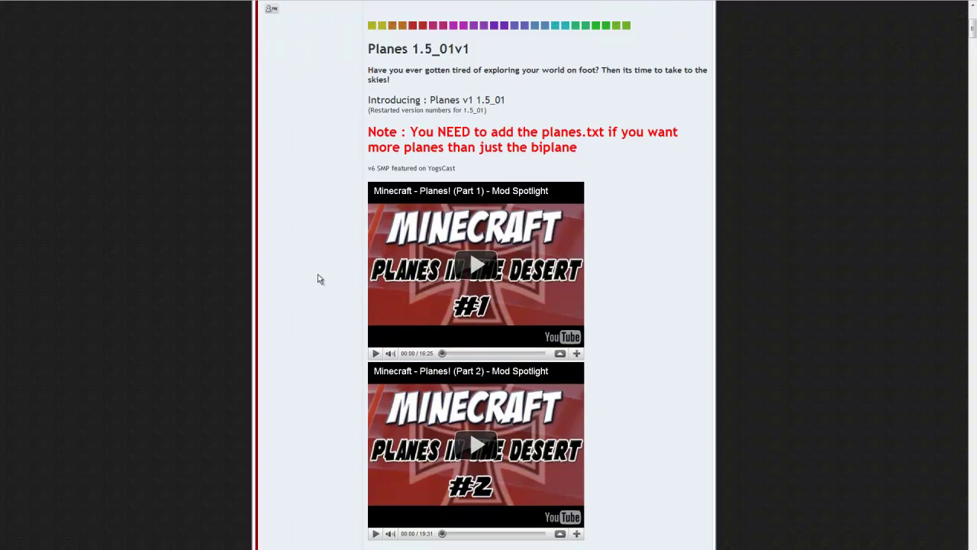
scroll(318, 274, "up", 5)
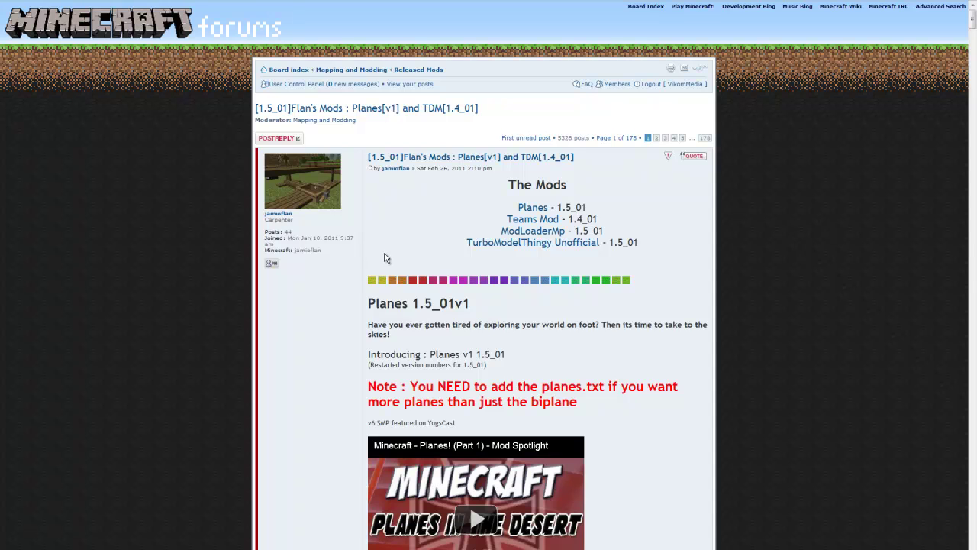
Step: On the MediaFire page, highlight part of the 'Planes Mod 1.5_01 All in One Client and Server PC.zip' title
mouse_move(973, 20)
left_mouse_down()
mouse_move(973, 37)
mouse_move(973, 17)
left_mouse_up()
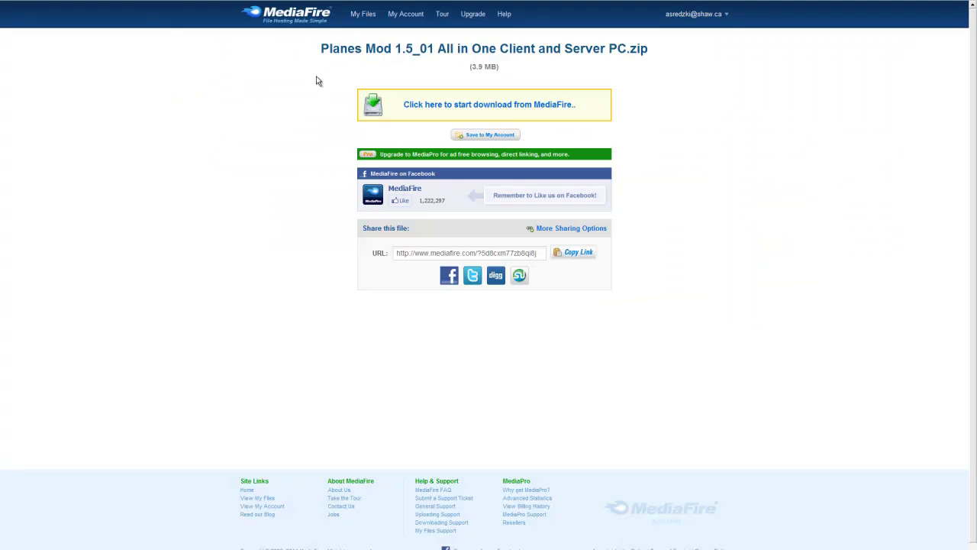
left_click_drag(437, 48, 600, 48)
left_click(623, 43)
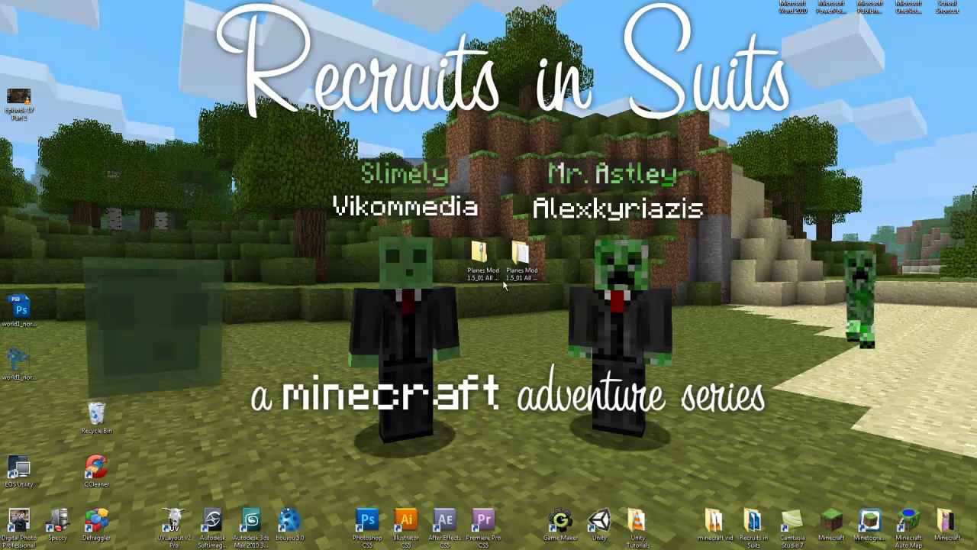
Step: Open the Planes Mod folder from the desktop and glance through its ReadMe
left_click(483, 263)
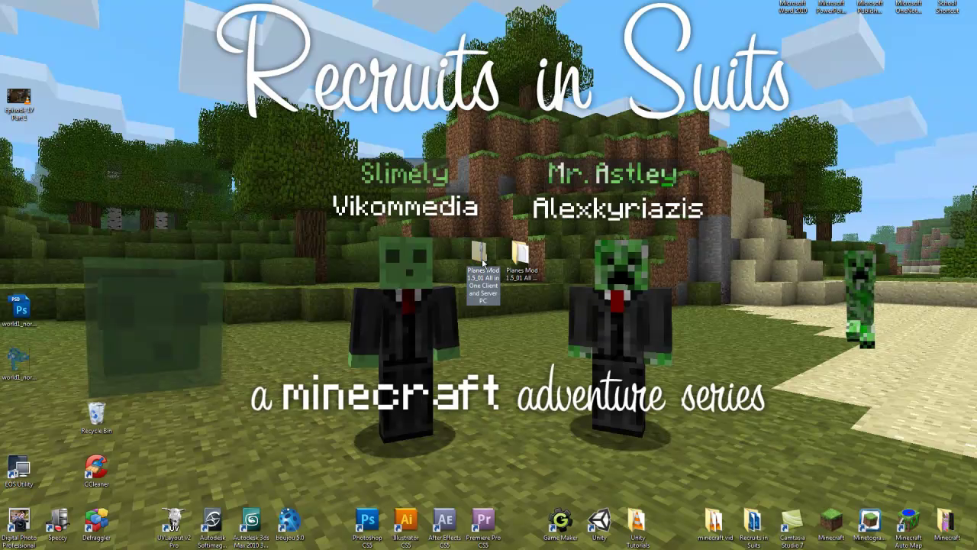
double_click(517, 258)
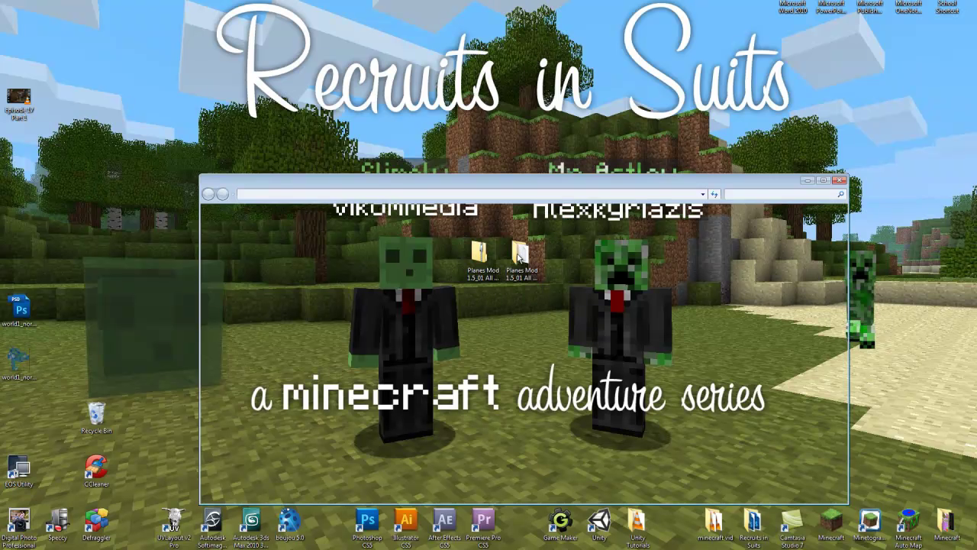
left_click_drag(405, 180, 370, 101)
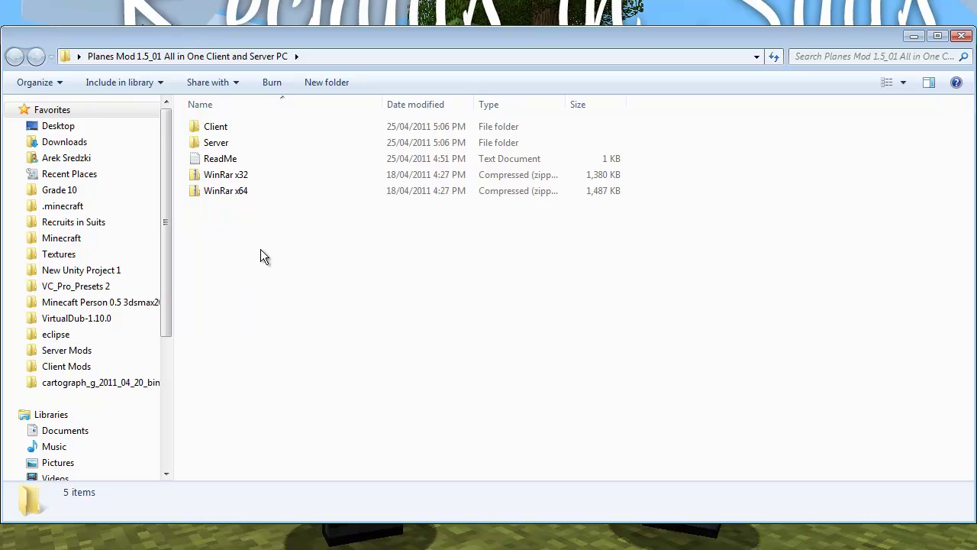
double_click(225, 159)
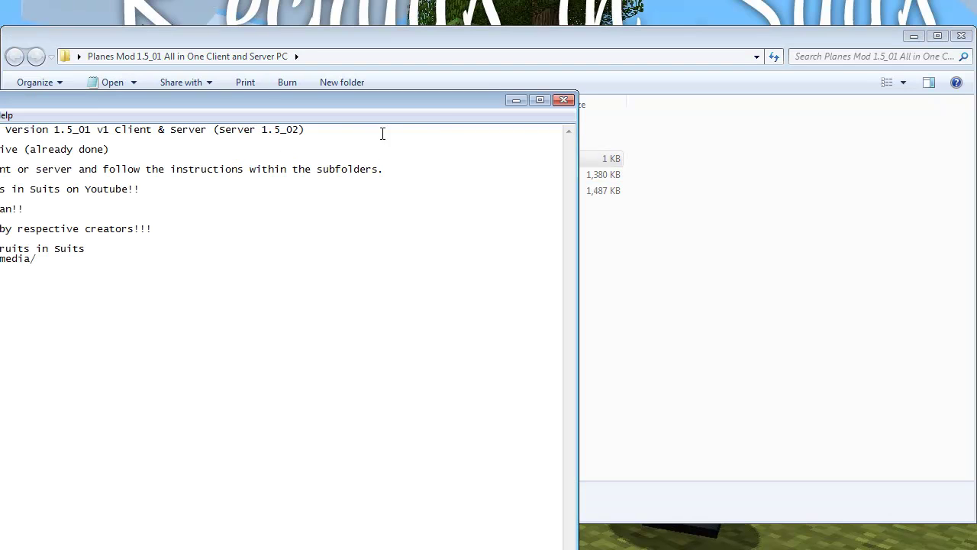
left_click(571, 101)
left_click(341, 322)
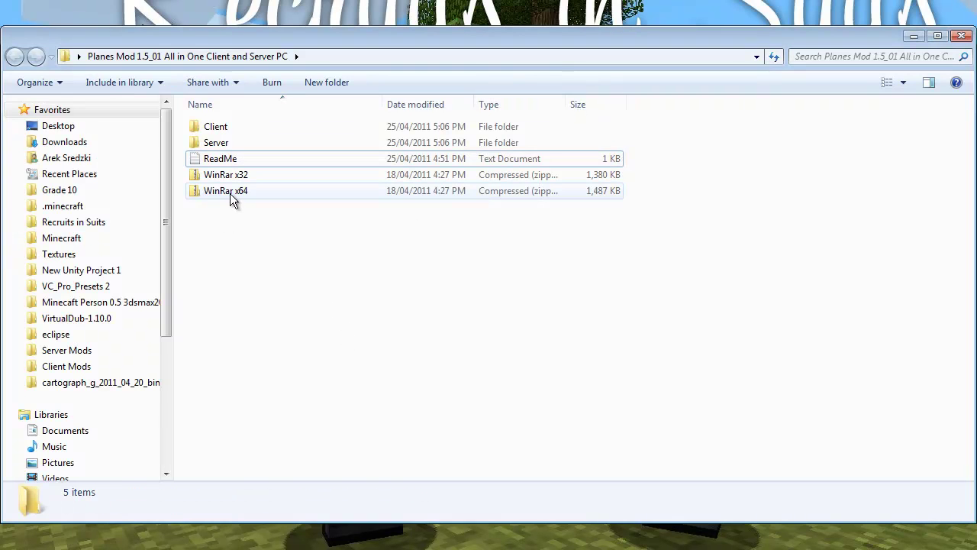
Step: Try opening the WinRar x32 and WinRar x64 zips in the folder
double_click(242, 179)
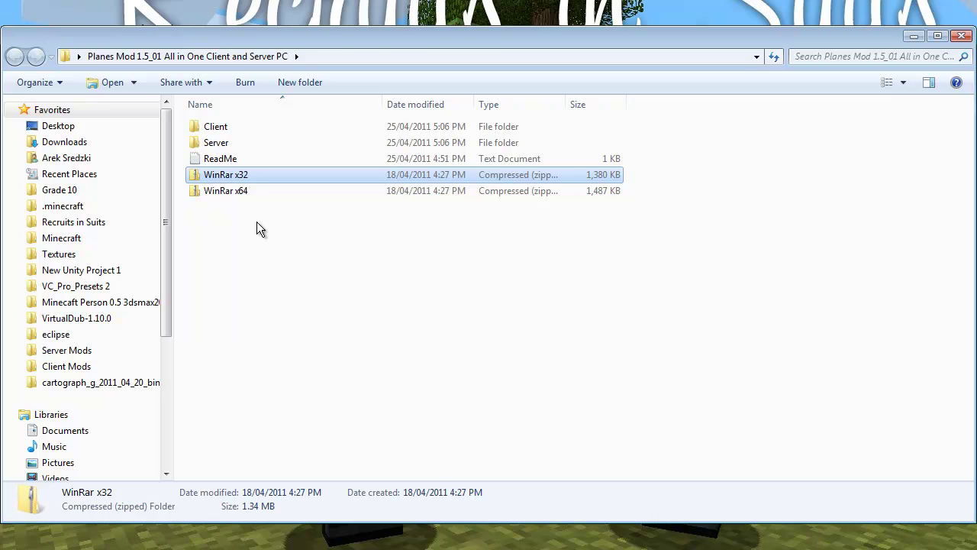
left_click(255, 188)
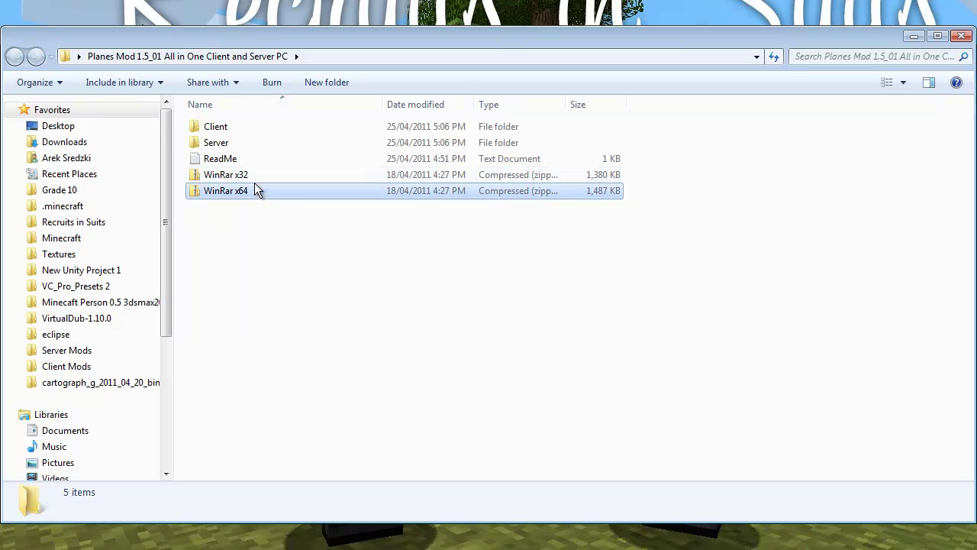
left_click(273, 224)
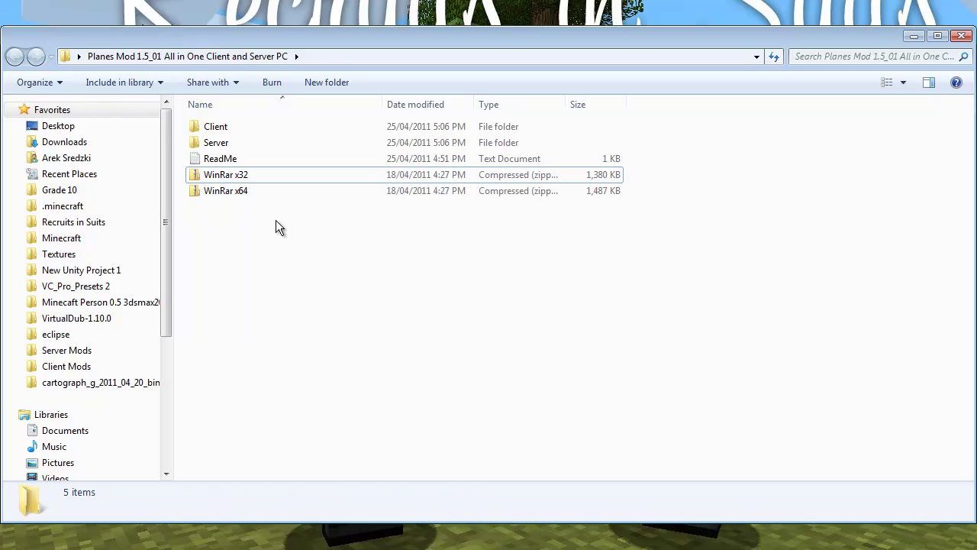
Step: Enter the Client folder and open its Readme in Notepad, passing resources, jar files, plane and planes
double_click(230, 129)
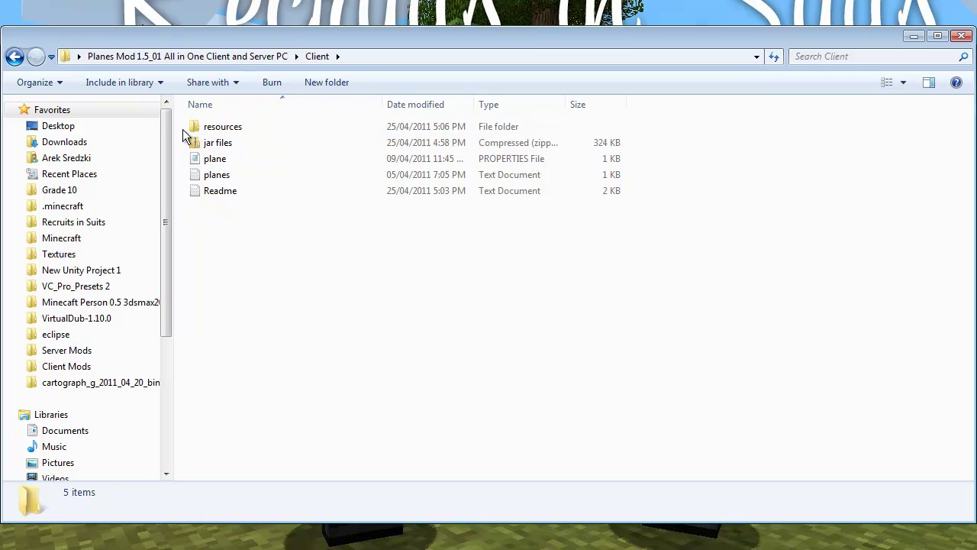
left_click(241, 128)
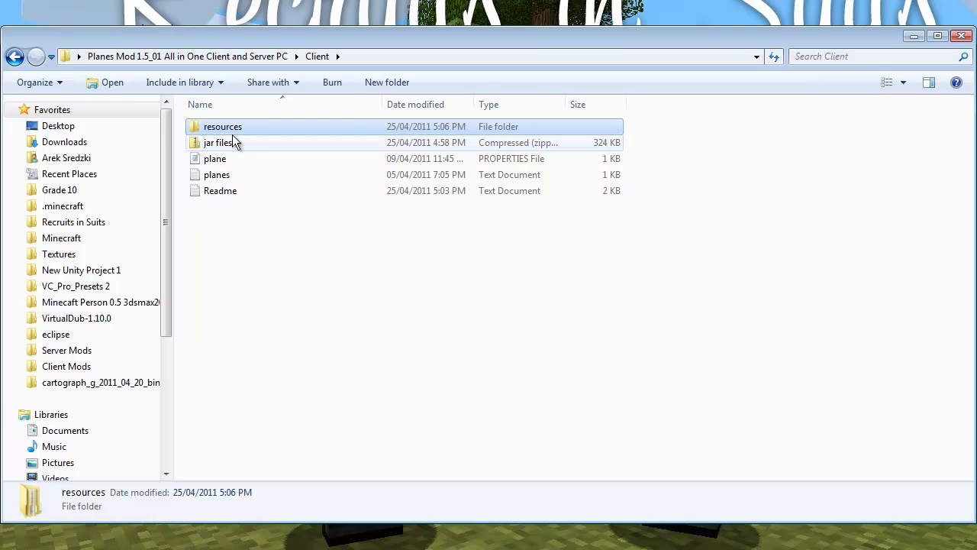
left_click(225, 142)
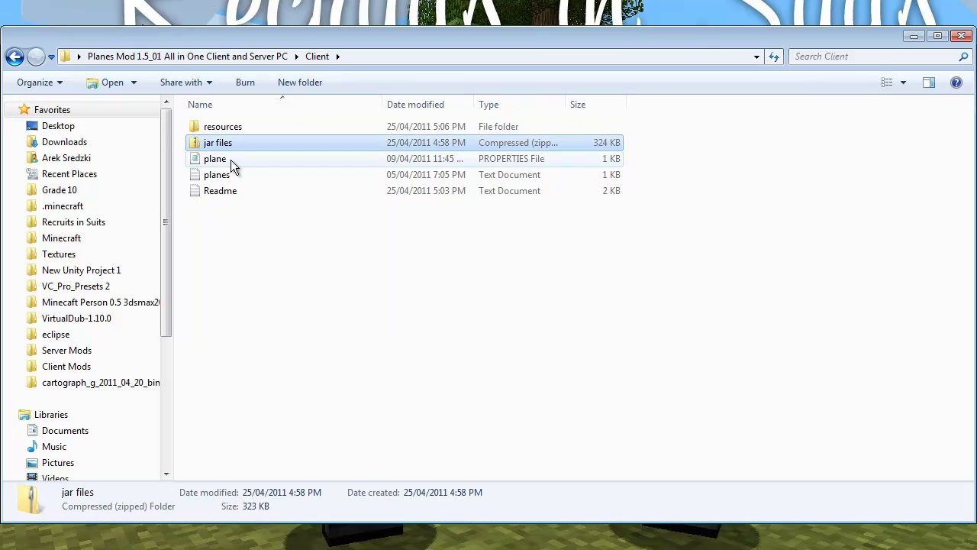
left_click(223, 159)
left_click(218, 176)
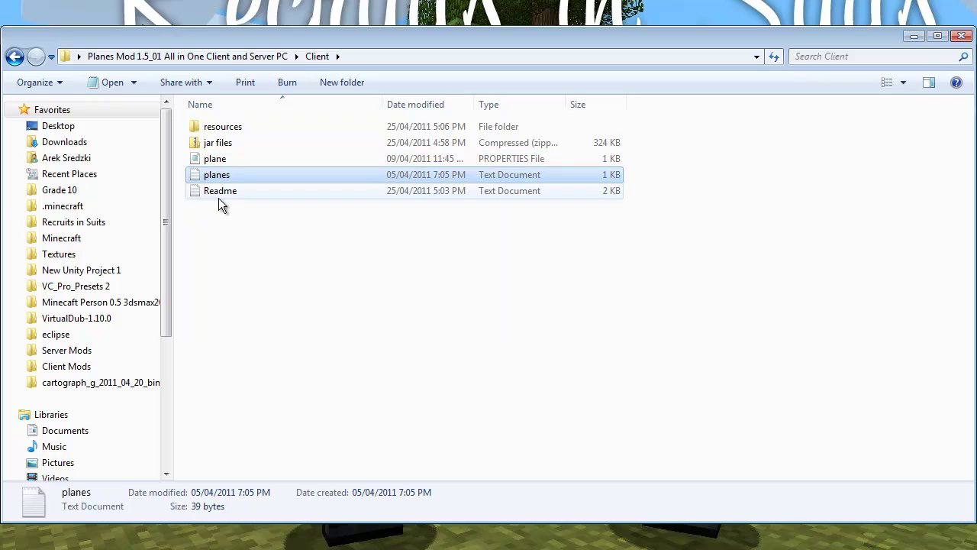
left_click(218, 193)
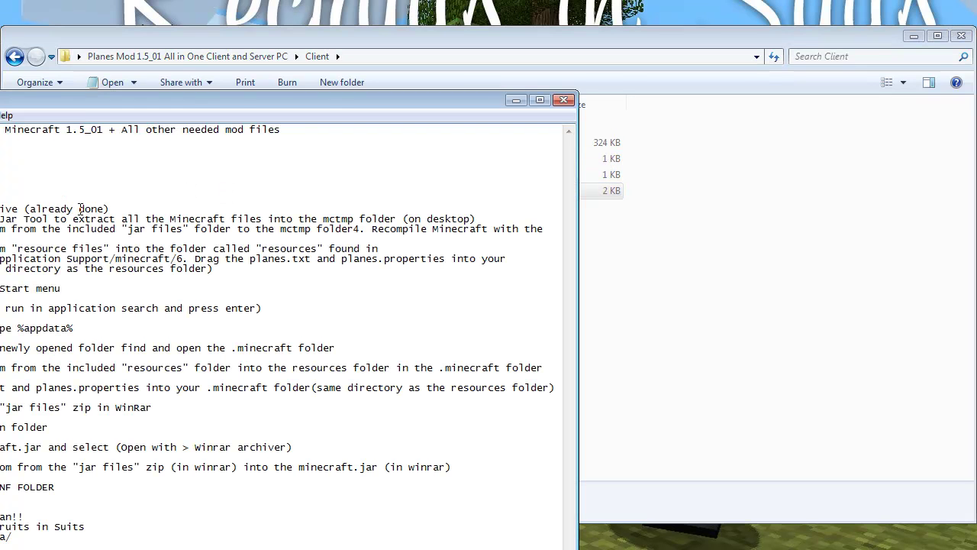
Step: Delete the outdated instruction lines and extra blank line, then close the Readme, saving changes
left_click_drag(418, 269, 98, 149)
key("BackSpace")
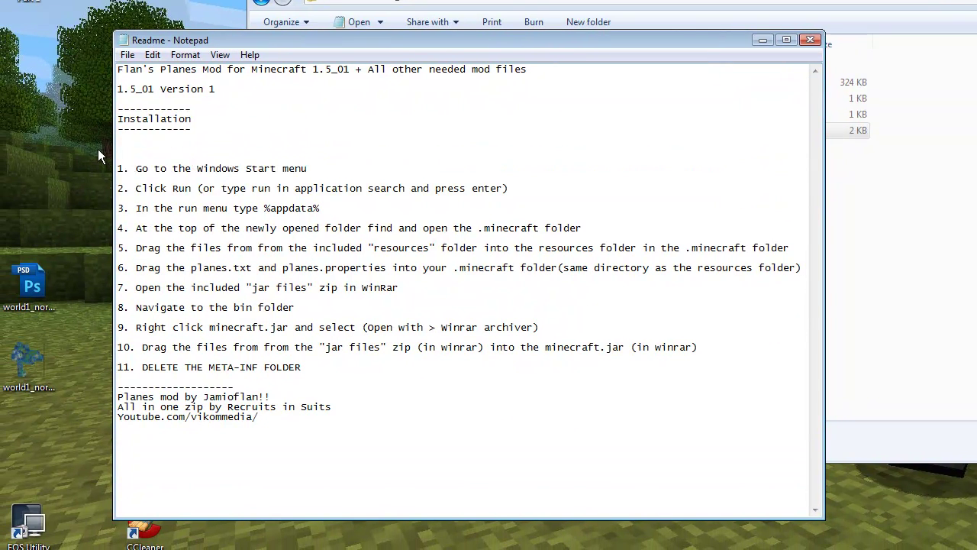
key("BackSpace")
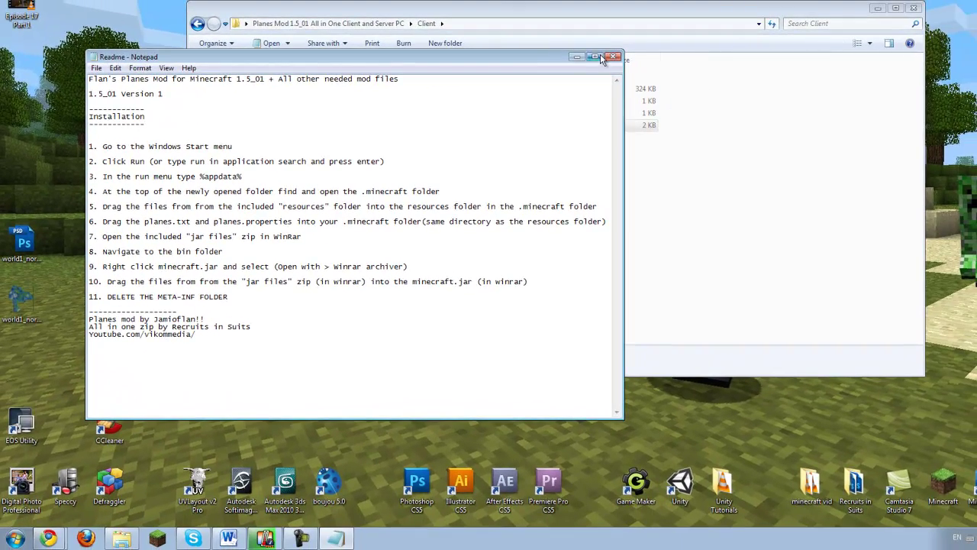
left_click(615, 56)
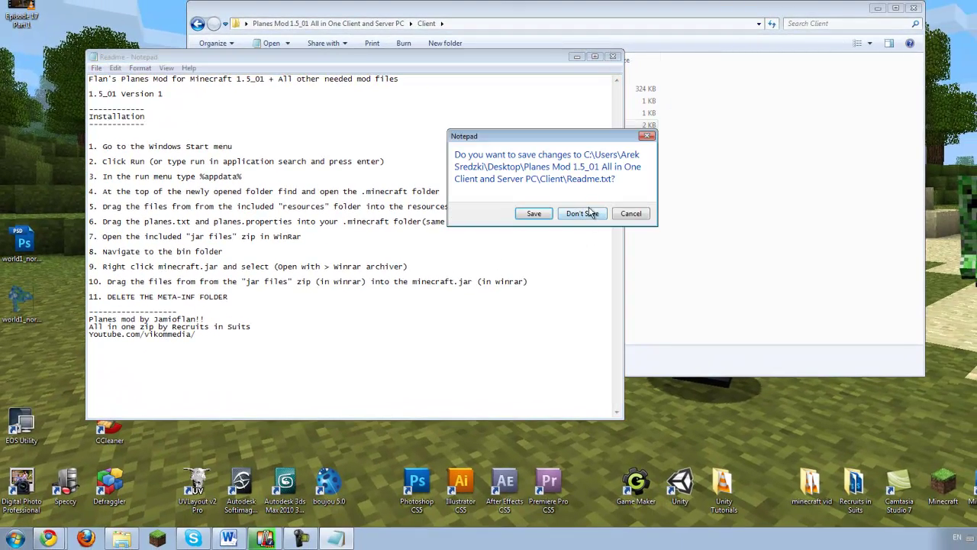
left_click(534, 214)
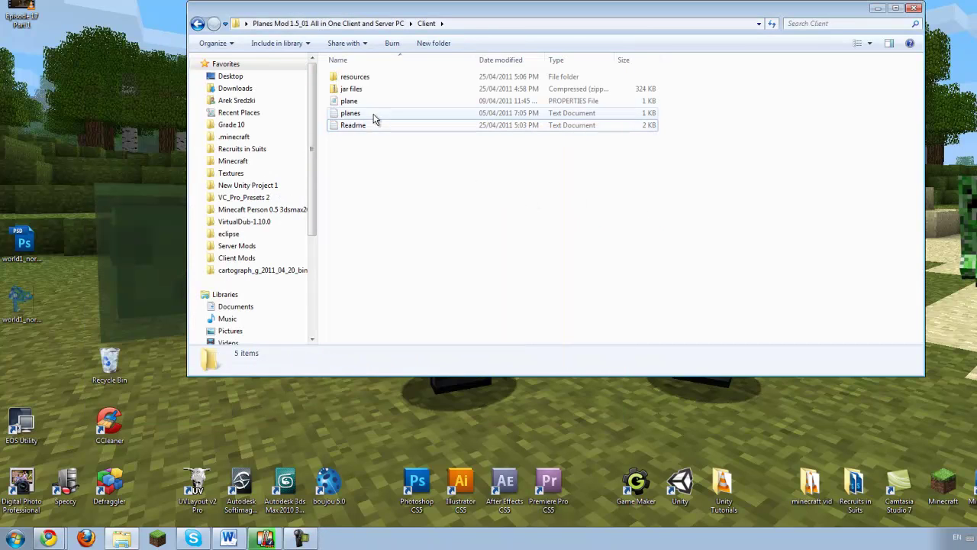
Step: Launch Run from the Start menu and run %appdata to reach the Roaming folder
left_click(15, 539)
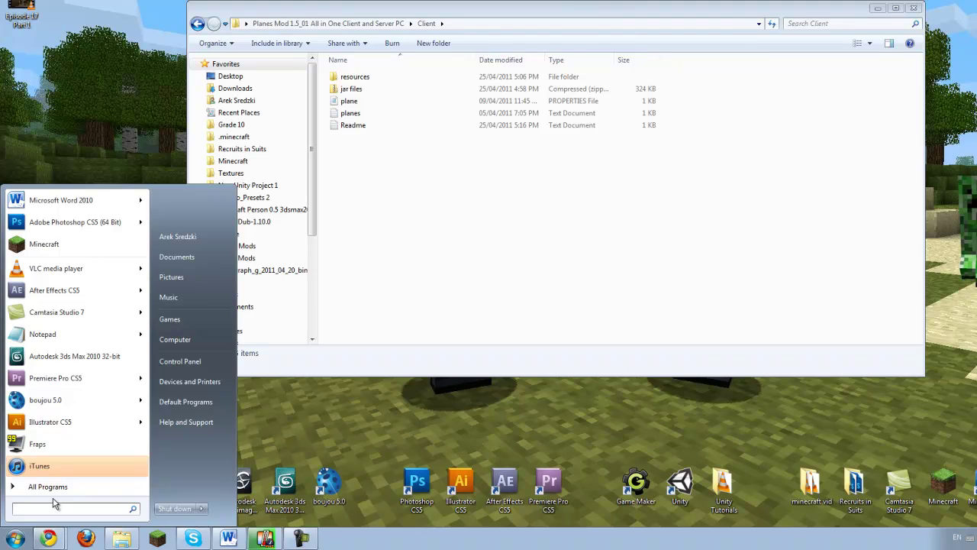
type("run")
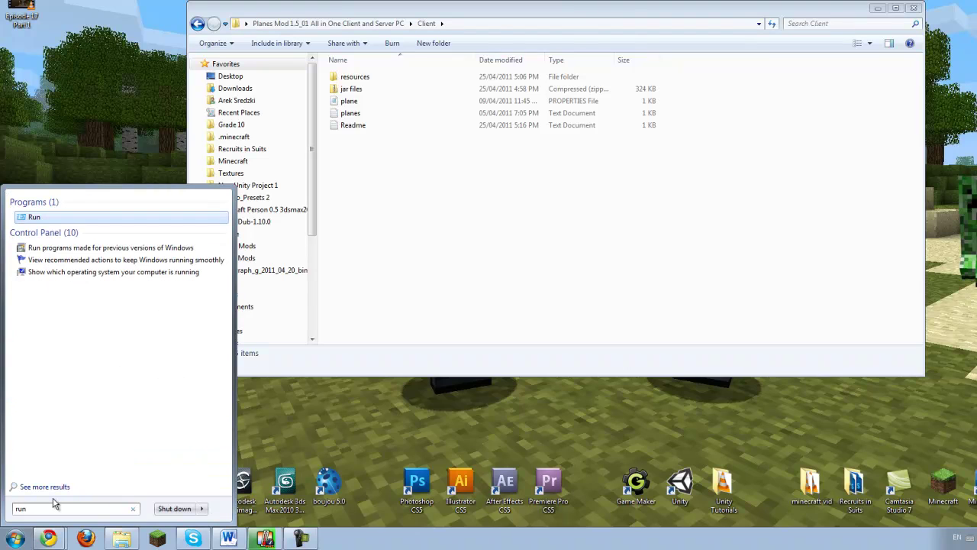
key("Return")
left_click_drag(84, 405, 422, 207)
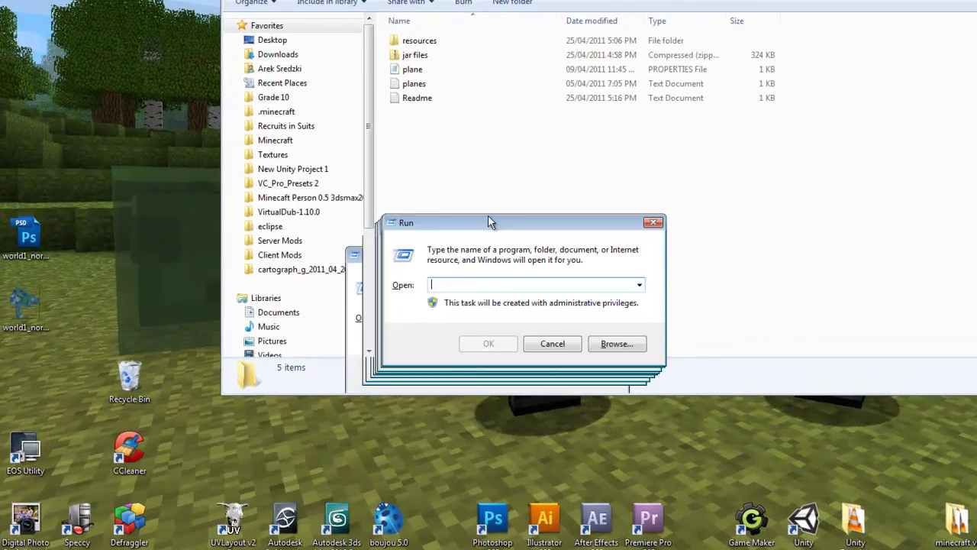
left_click_drag(506, 193, 606, 131)
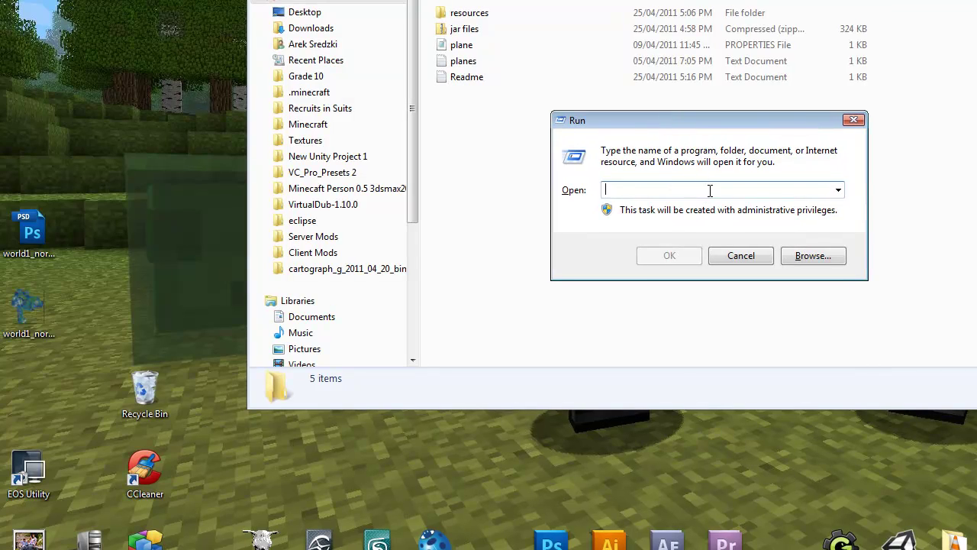
type("%")
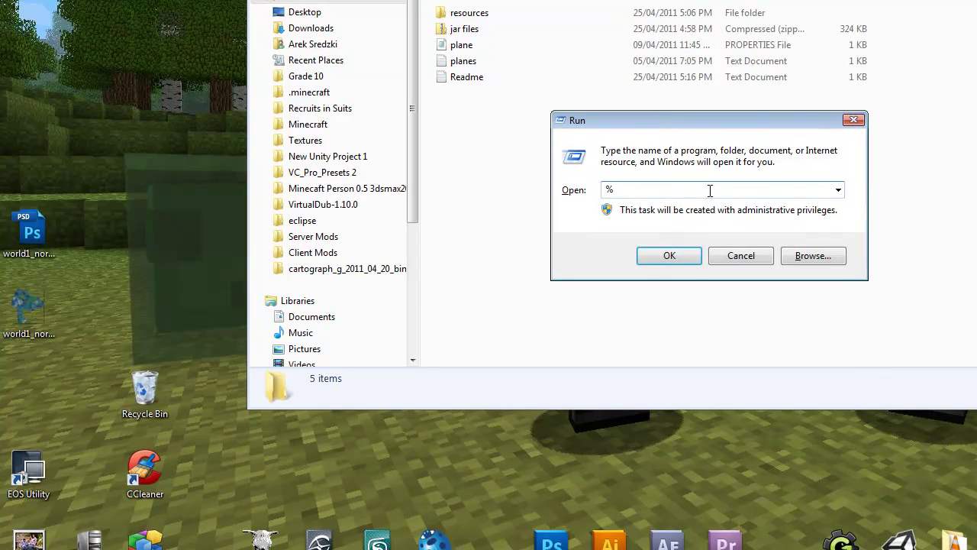
type("appdata%")
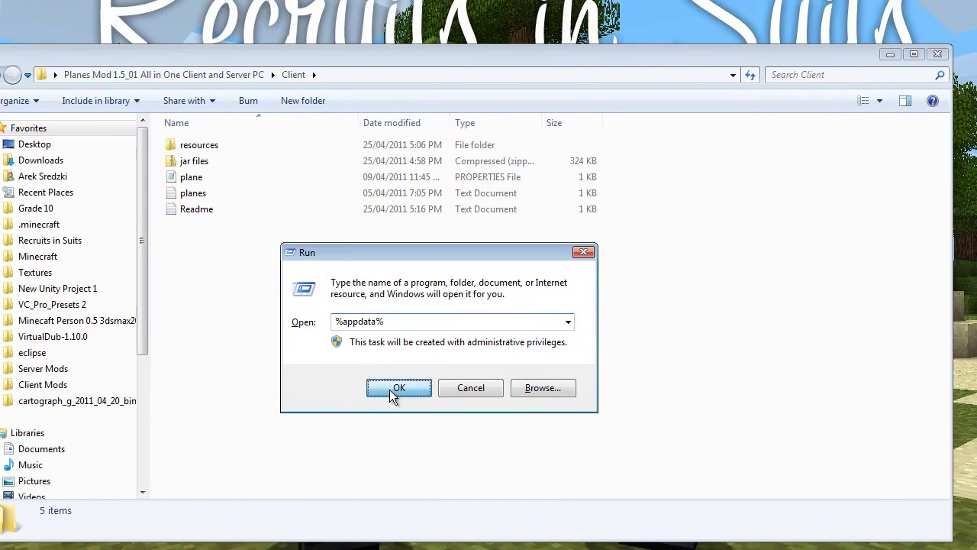
left_click(390, 389)
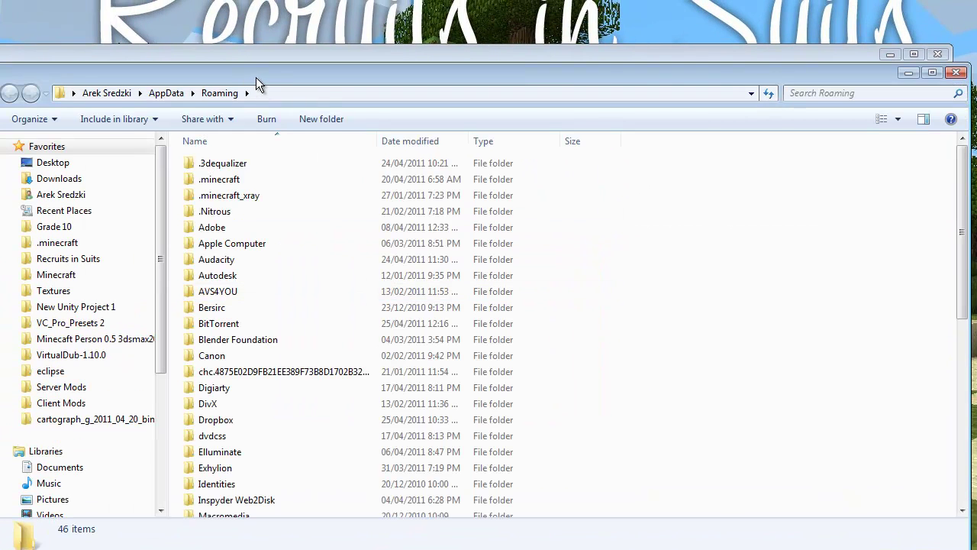
Step: Open .minecraft in Roaming and look inside its bin folder
left_click_drag(256, 78, 238, 47)
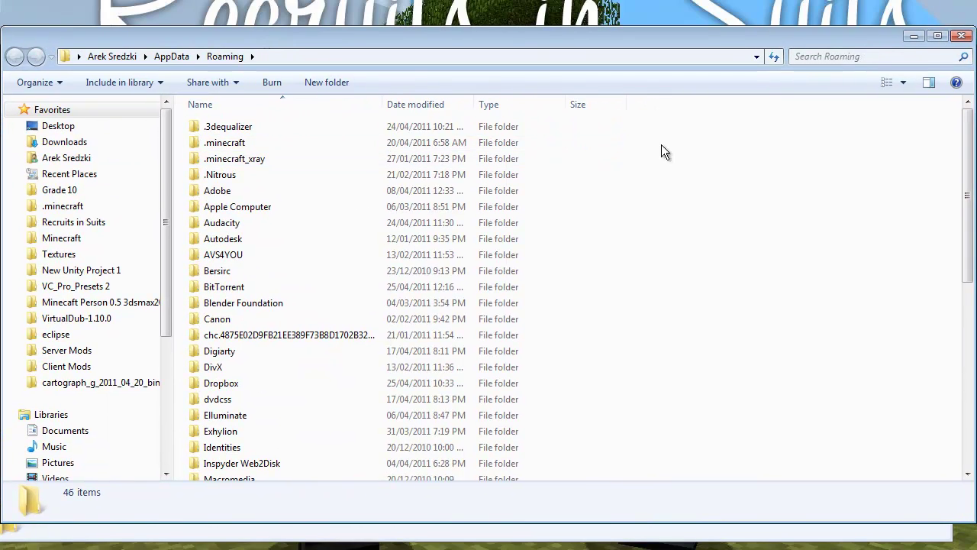
double_click(215, 145)
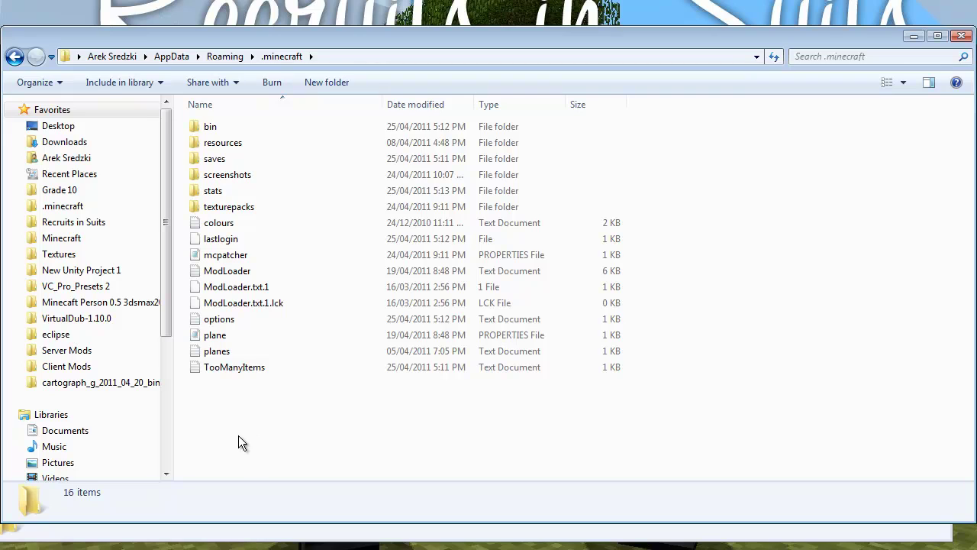
left_click_drag(238, 442, 252, 149)
left_click(273, 442)
left_click(230, 127)
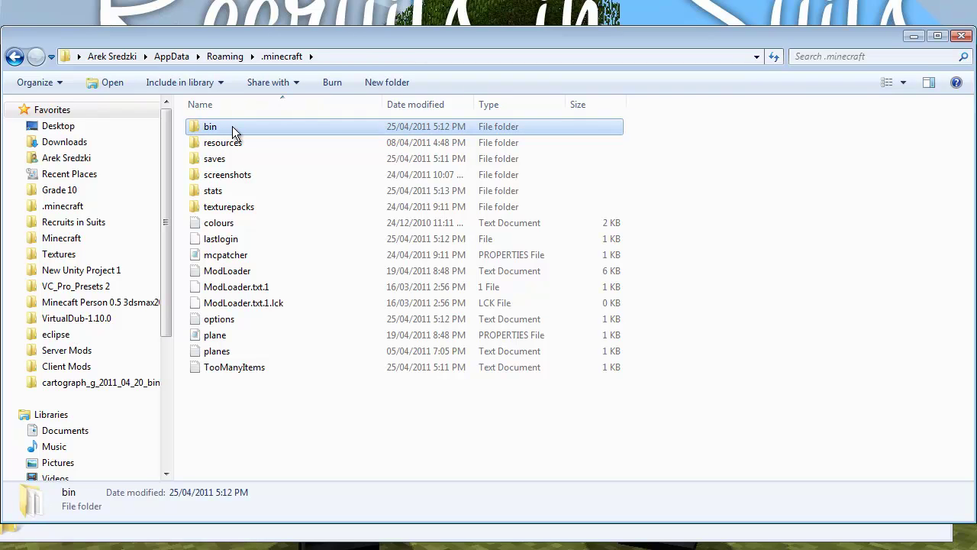
double_click(237, 129)
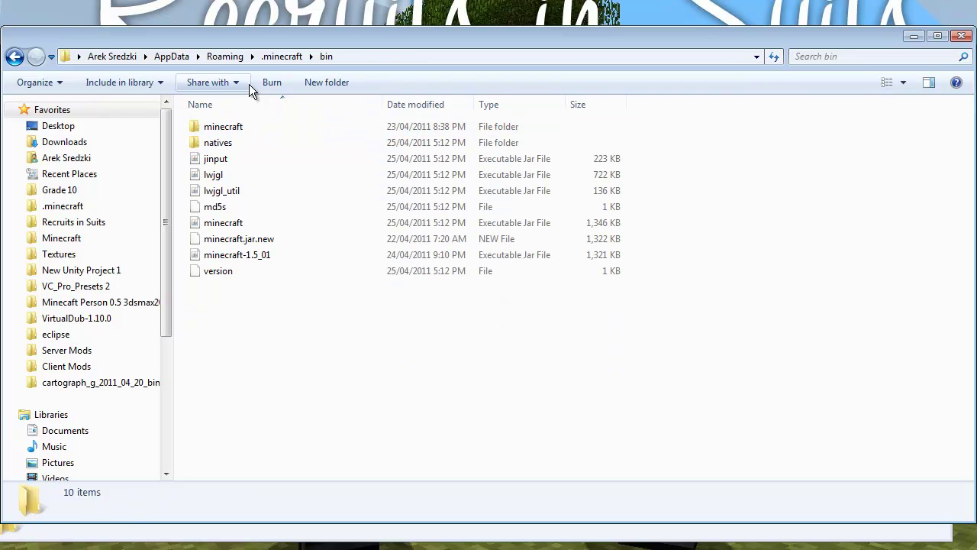
left_click(283, 57)
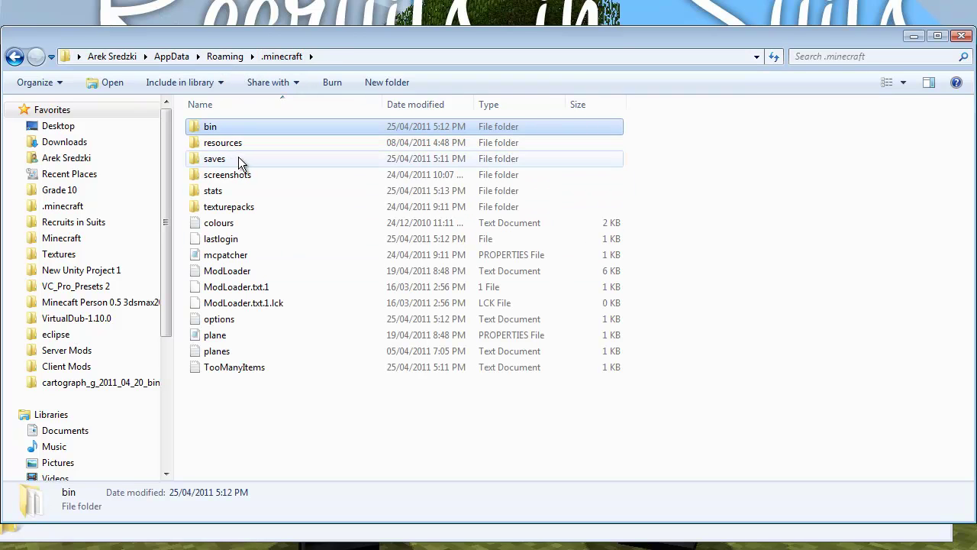
Step: Check the stats folder, then return to .minecraft
left_click(238, 159)
left_click(229, 176)
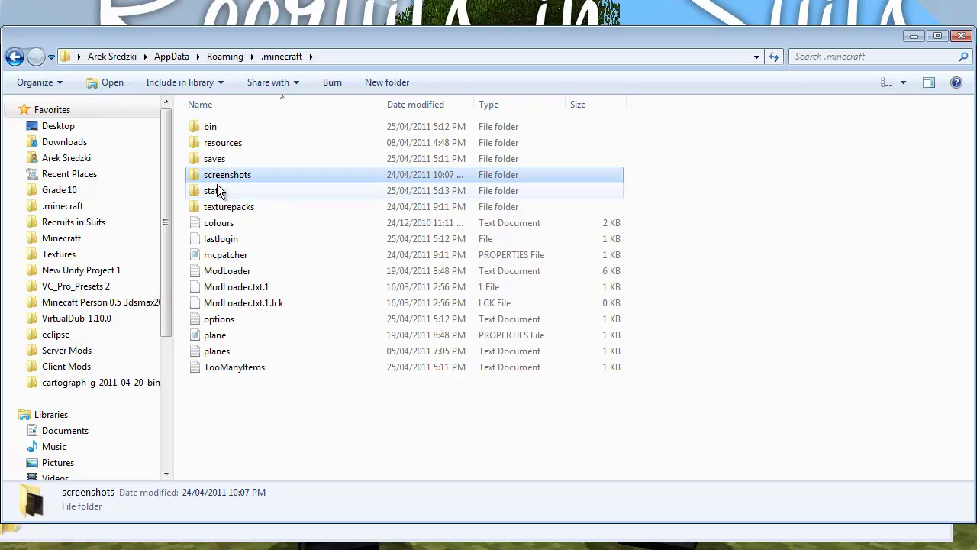
double_click(215, 197)
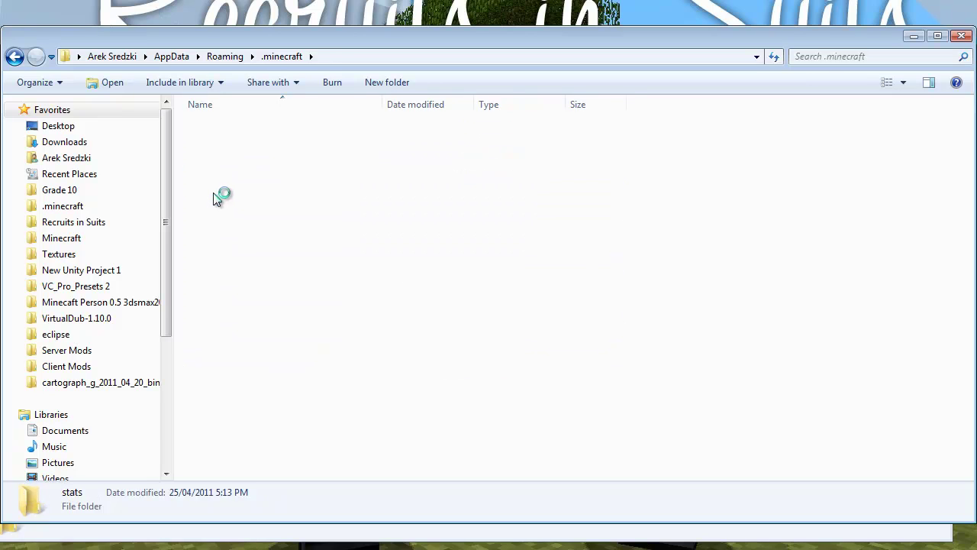
left_click(273, 57)
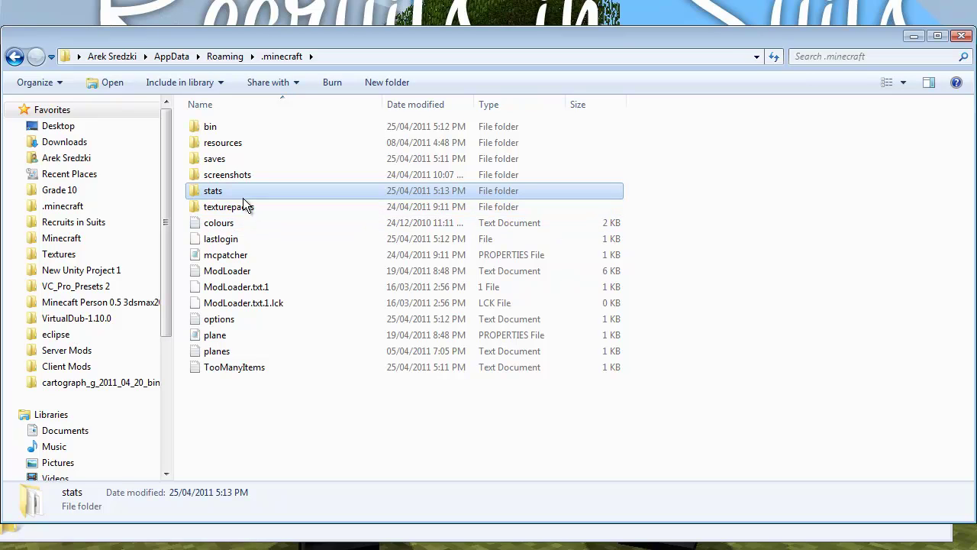
Step: Delete the old plane and planes files from .minecraft
left_click(251, 351)
left_click(234, 335, "ctrl")
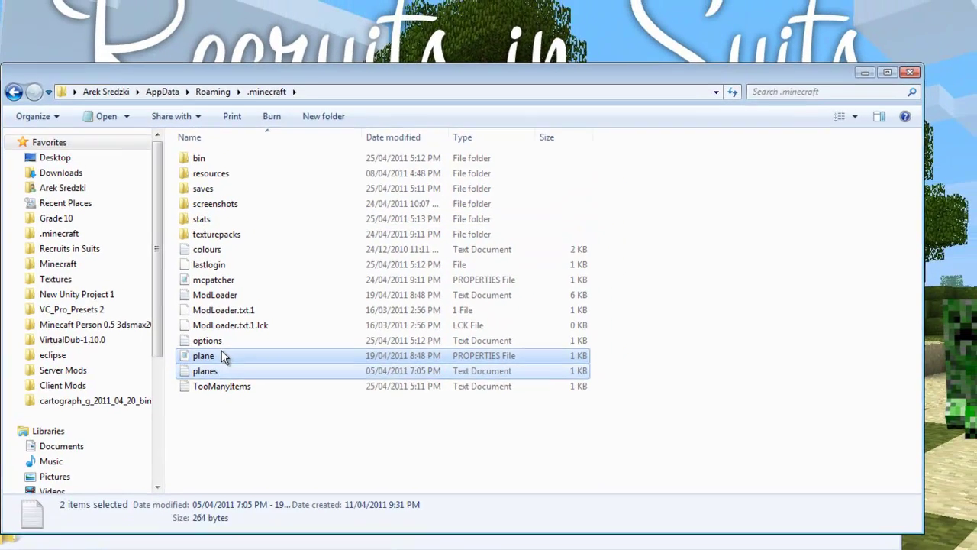
key("Delete")
key("Return")
Step: Check the .minecraft resources folder, then arrange the .minecraft and Client windows side by side
left_click(210, 178)
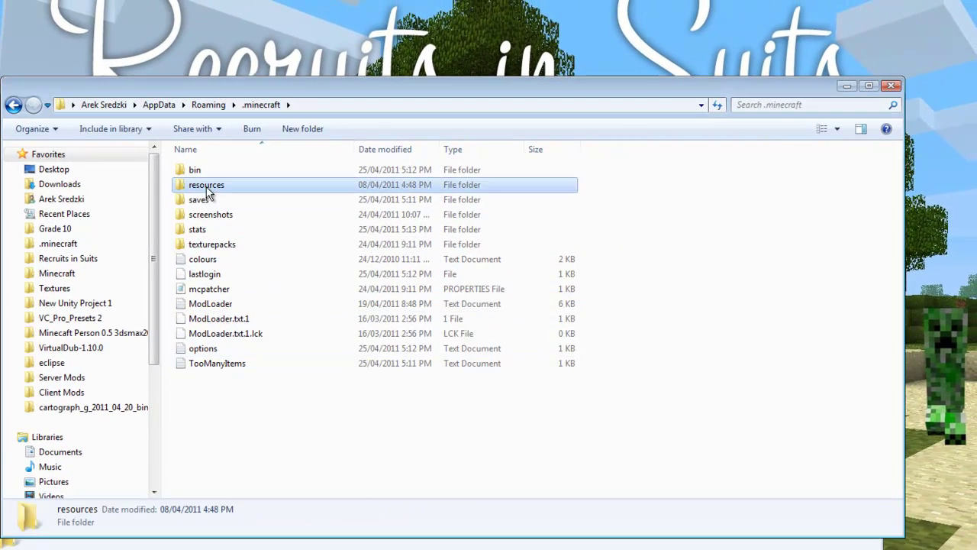
double_click(207, 187)
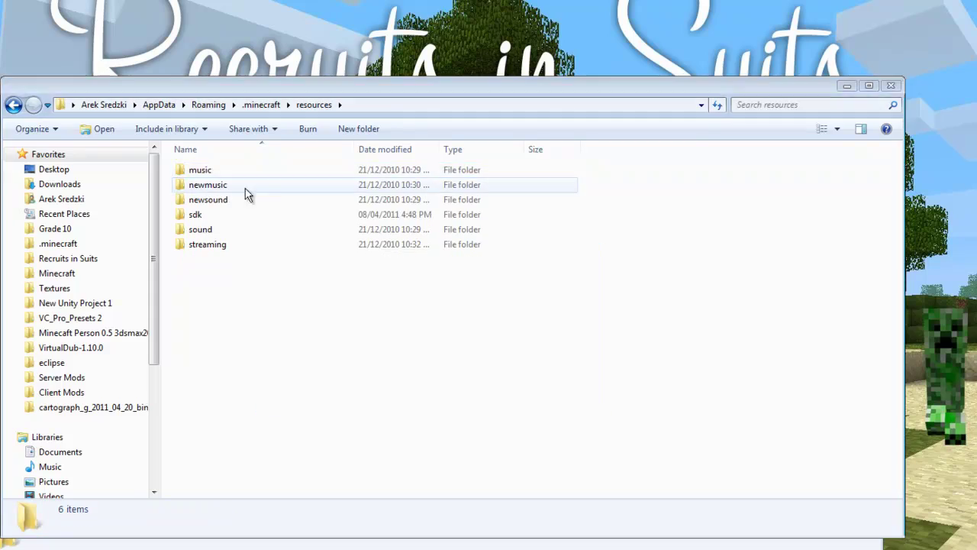
left_click(262, 105)
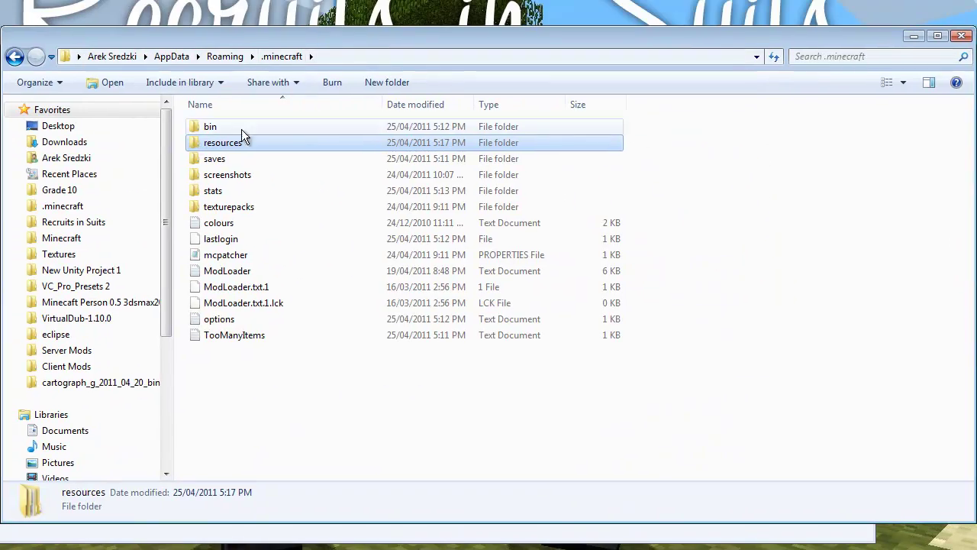
left_click(239, 336)
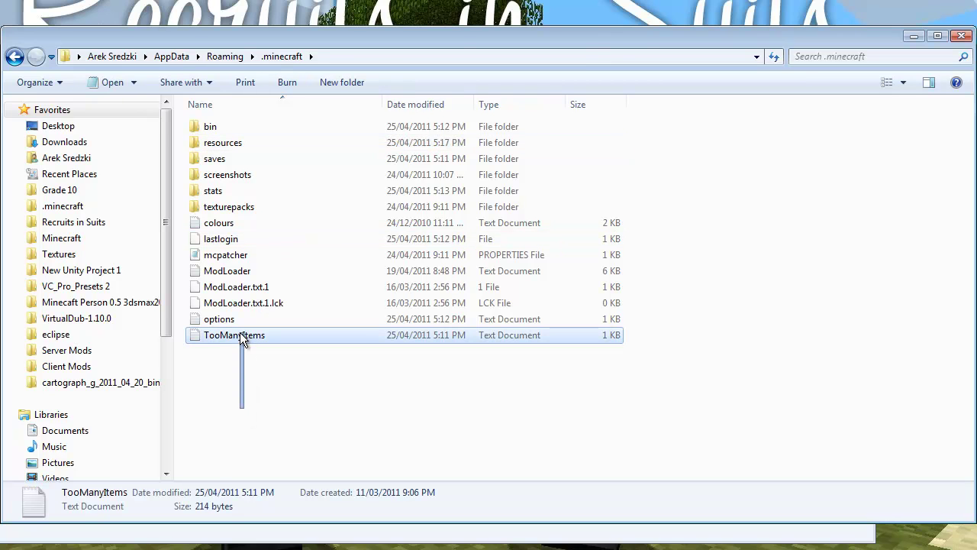
mouse_move(240, 336)
left_mouse_down()
mouse_move(212, 271)
mouse_move(214, 236)
mouse_move(229, 337)
left_mouse_up()
left_click(199, 410)
left_click_drag(346, 37, 434, 143)
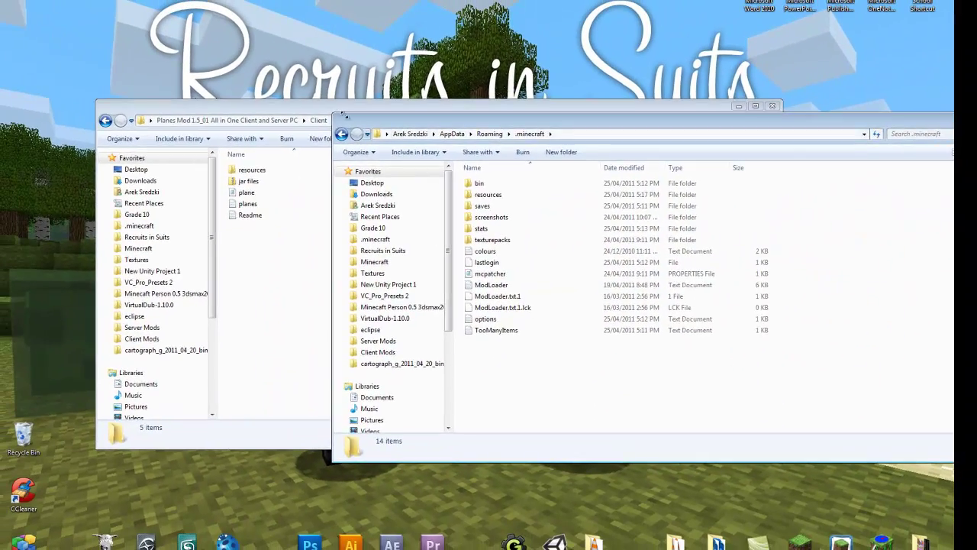
left_click_drag(211, 62, 98, 1)
Step: Paste the mod folder from Client\resources into .minecraft\resources, then return to the Client folder
left_click(607, 410)
left_click(162, 122)
double_click(162, 122)
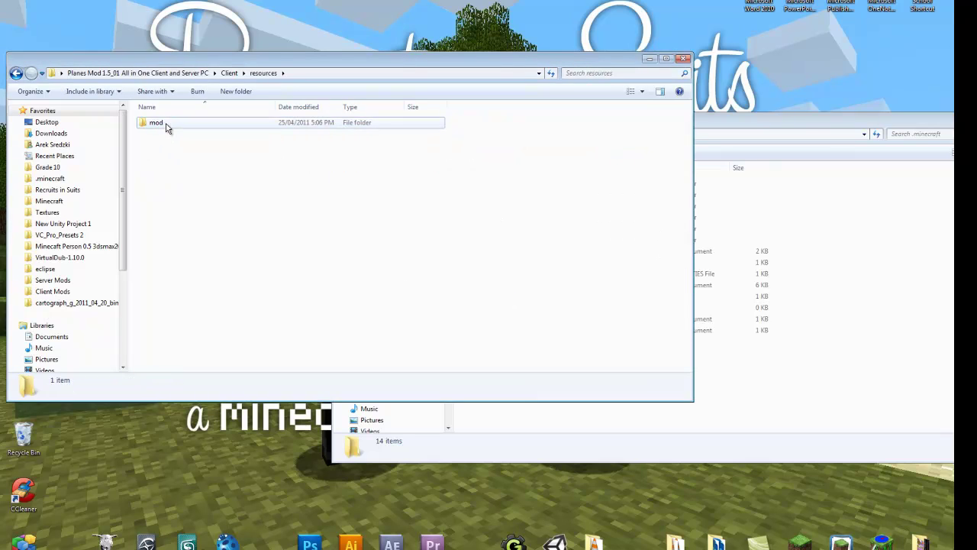
left_click(647, 426)
left_click(490, 196)
double_click(490, 196)
key("ctrl+v")
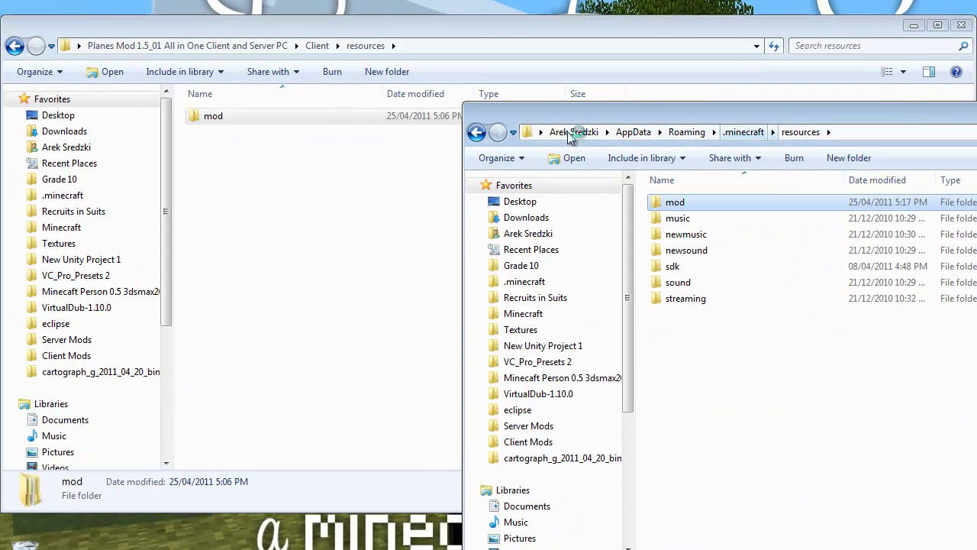
left_click(331, 213)
left_click(313, 46)
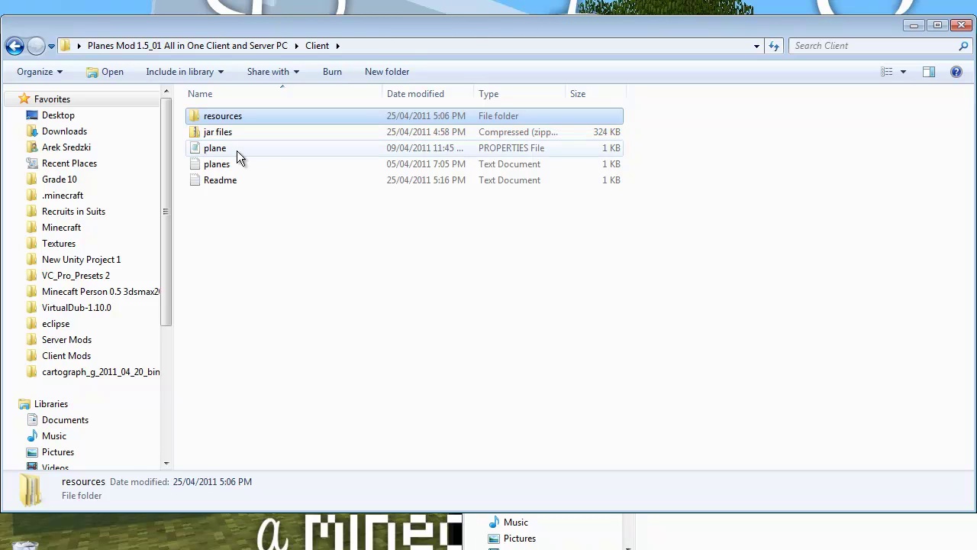
Step: Copy plane and planes from Client and paste them into the .minecraft folder
left_click(237, 150)
left_click(223, 164, "ctrl")
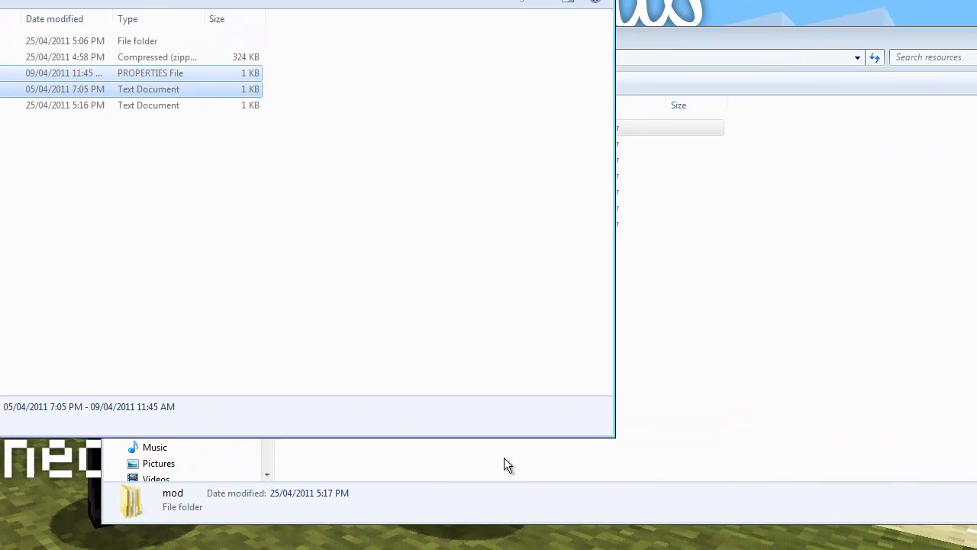
left_click(504, 462)
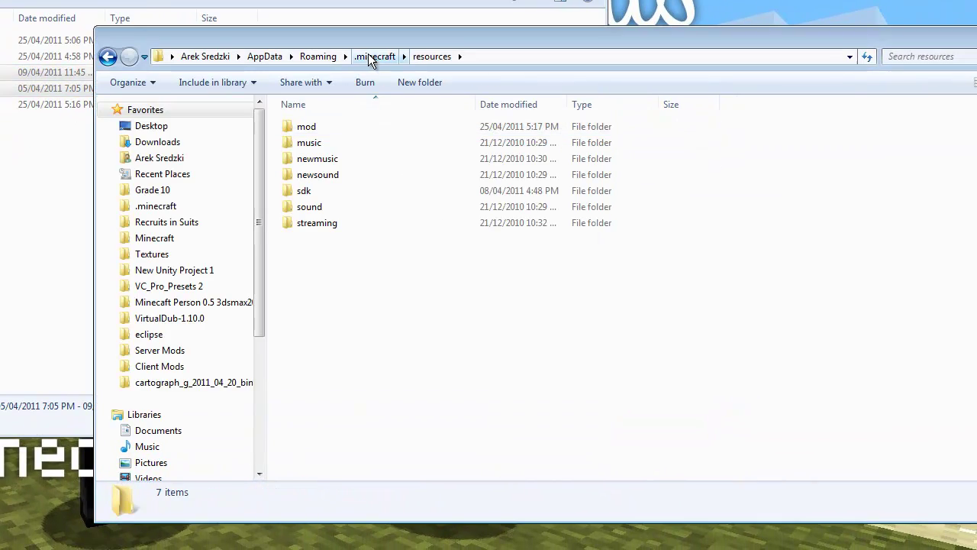
left_click(369, 55)
left_click(371, 399)
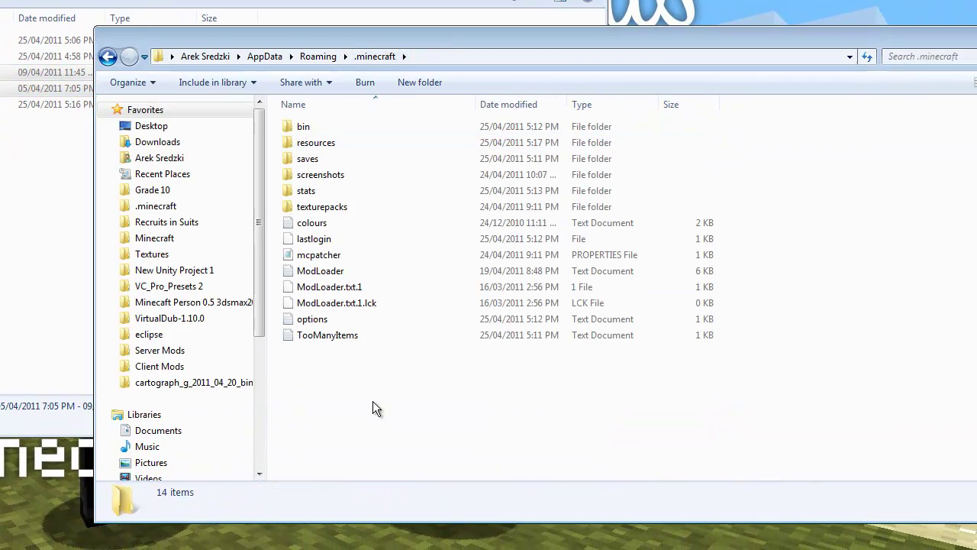
key("ctrl+v")
left_click(369, 402)
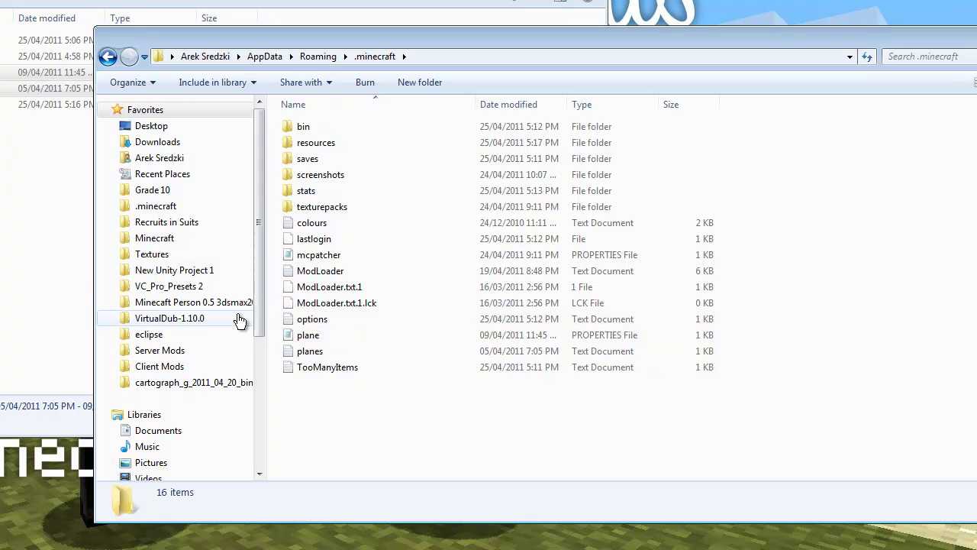
left_click(53, 104)
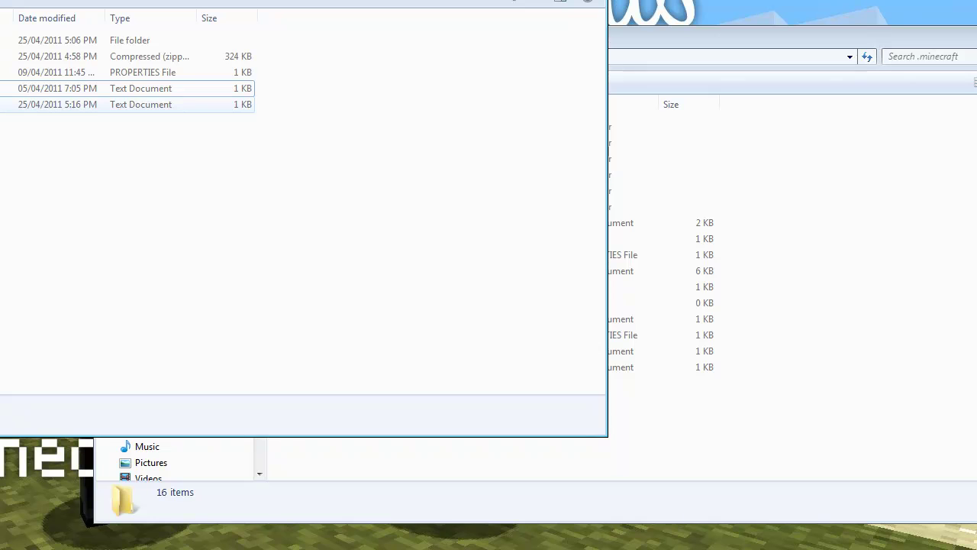
Step: Open Client's jar files.zip with WinRAR archiver, dismiss the licence reminder and move it top-left
left_click(546, 449)
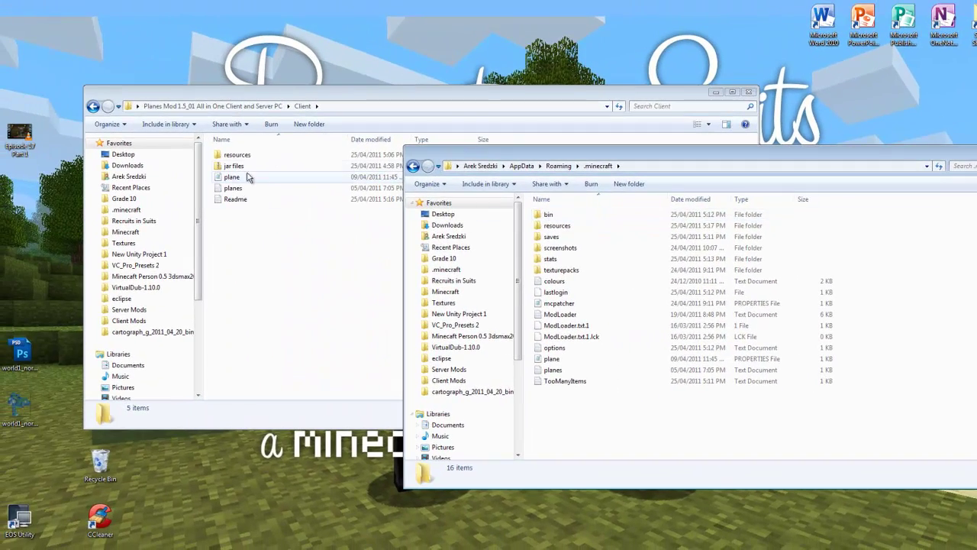
left_click(240, 167)
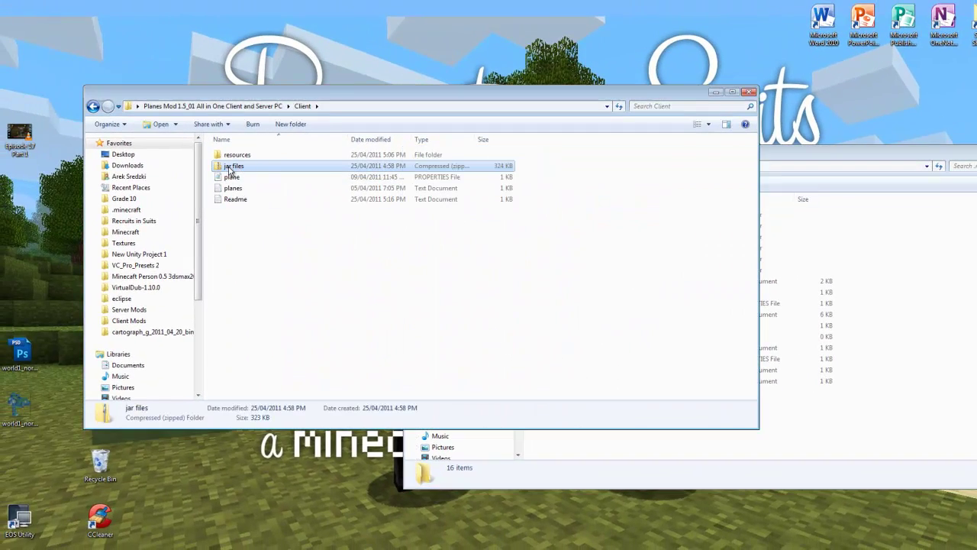
right_click(229, 170)
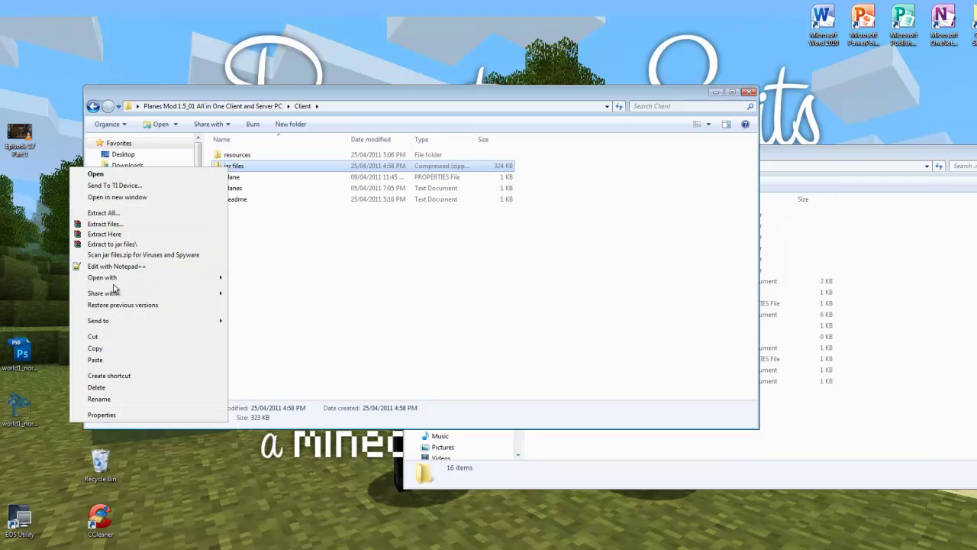
mouse_move(114, 278)
left_click(266, 289)
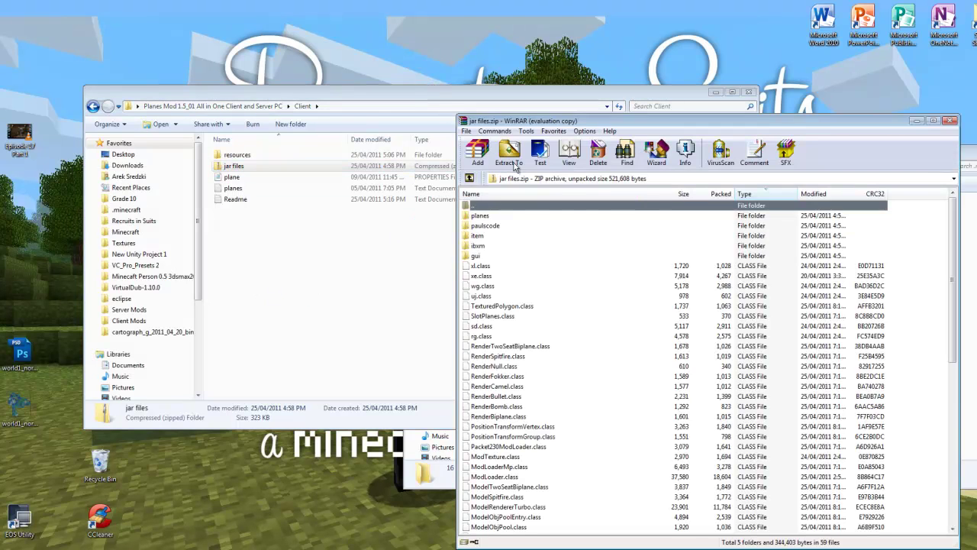
left_click(765, 338)
left_click_drag(657, 121, 185, 14)
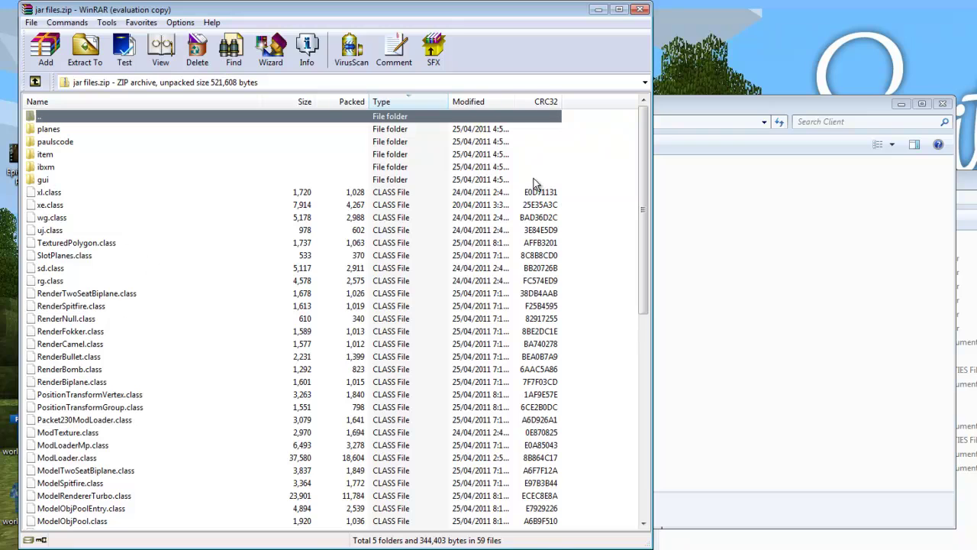
left_click(610, 153)
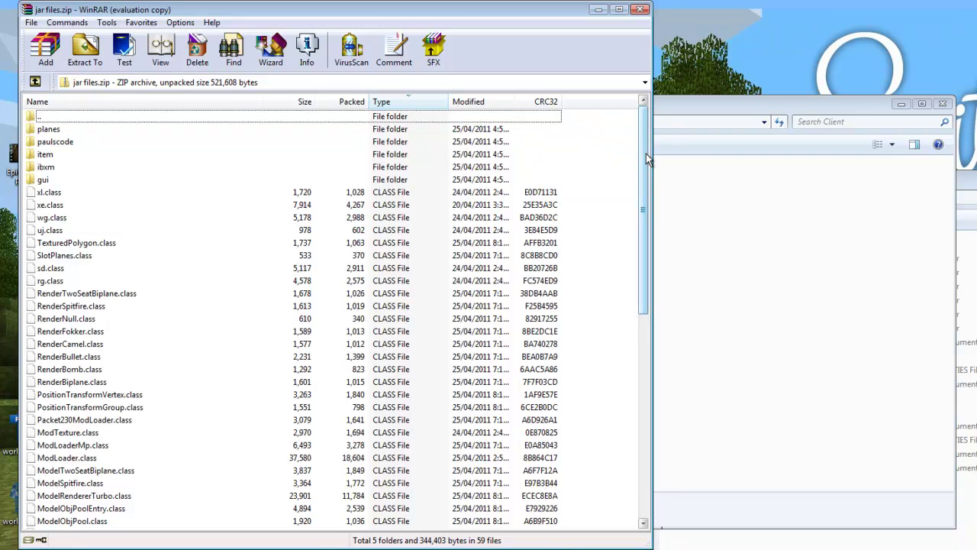
key("alt+Tab")
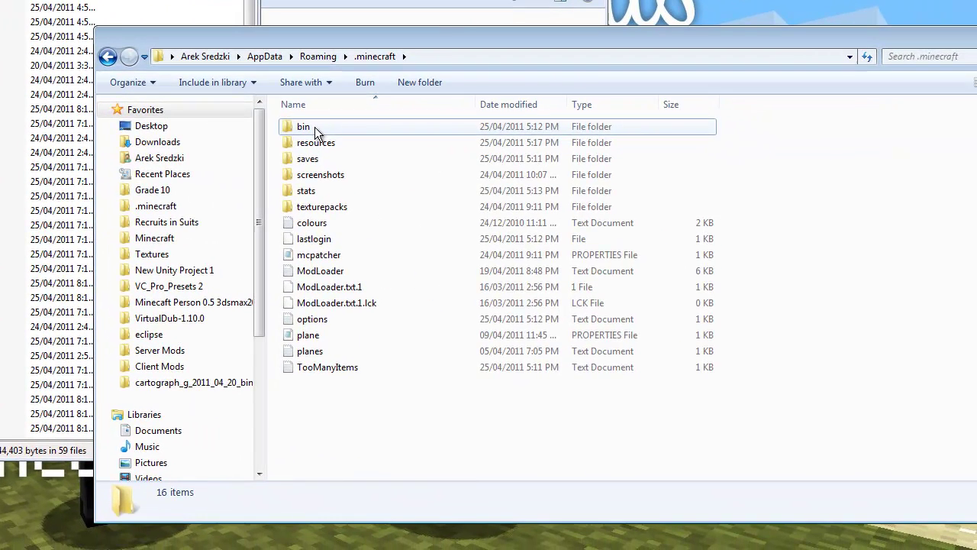
Step: Open minecraft.jar from .minecraft\bin with WinRAR archiver, dismiss the reminder and move it right
double_click(384, 150)
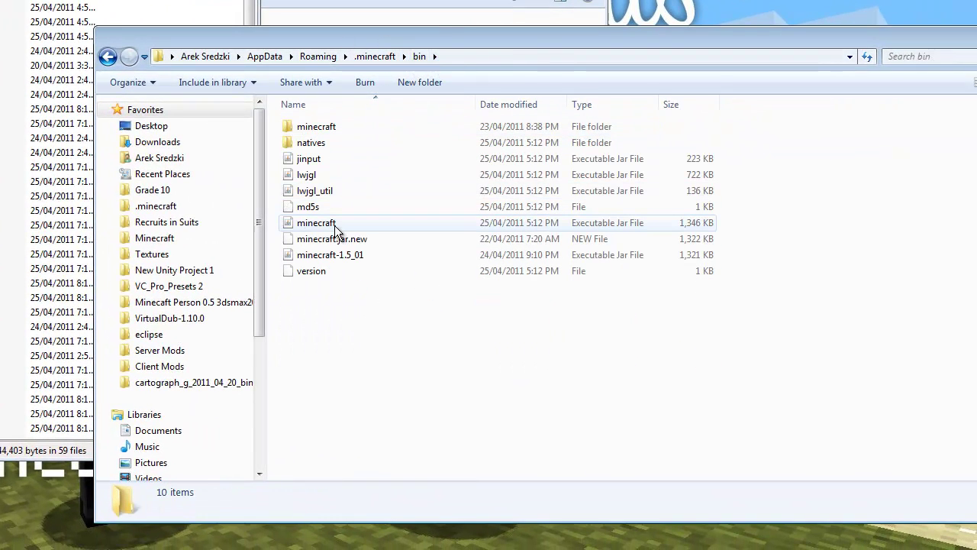
right_click(302, 220)
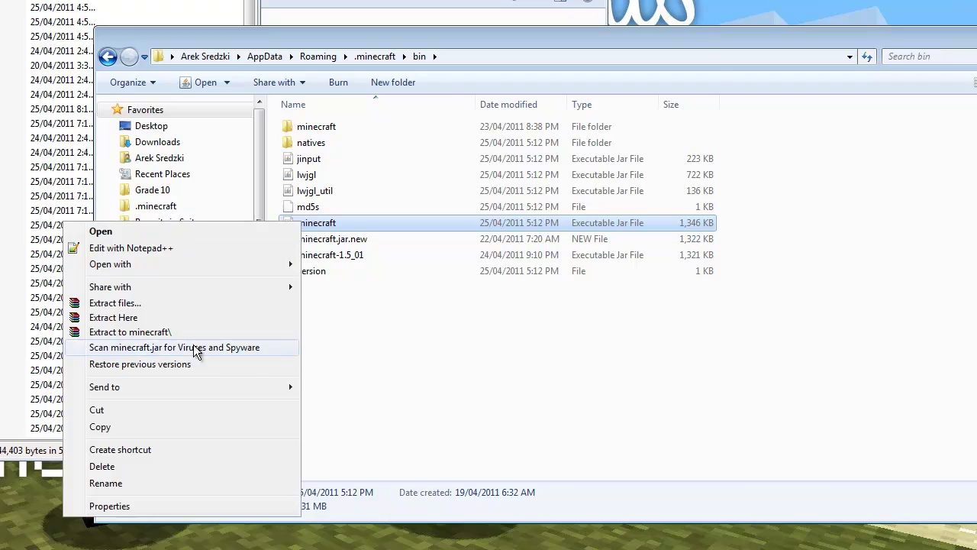
mouse_move(166, 265)
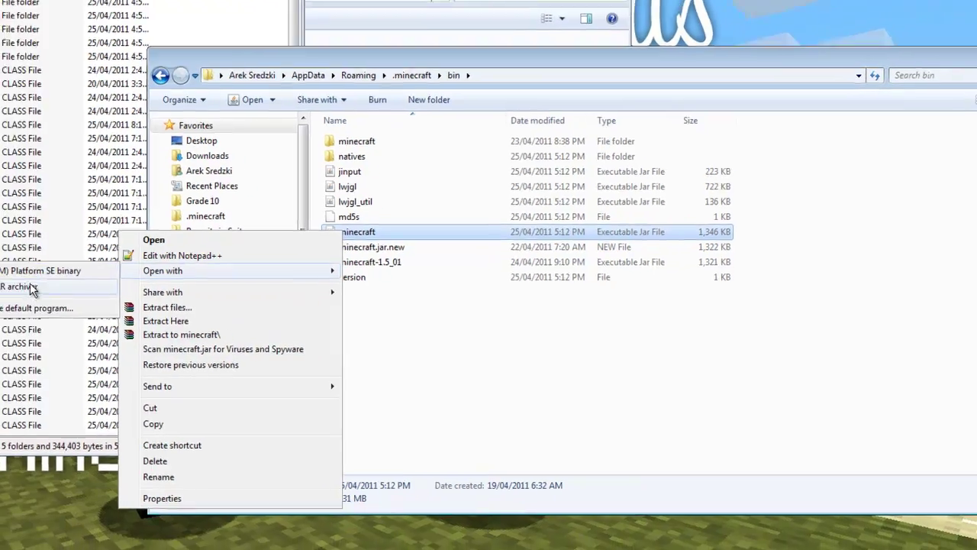
left_click(40, 265)
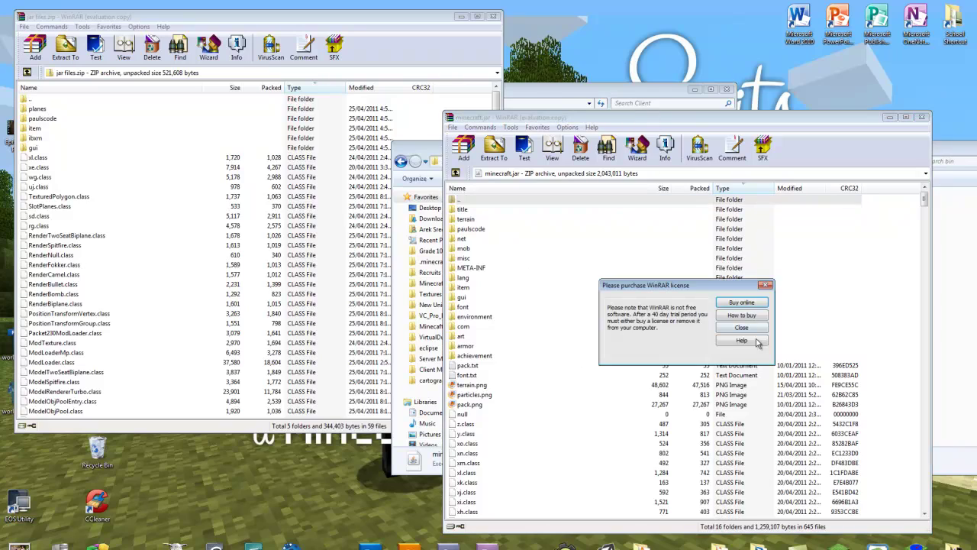
left_click(742, 327)
left_click_drag(603, 119, 644, 42)
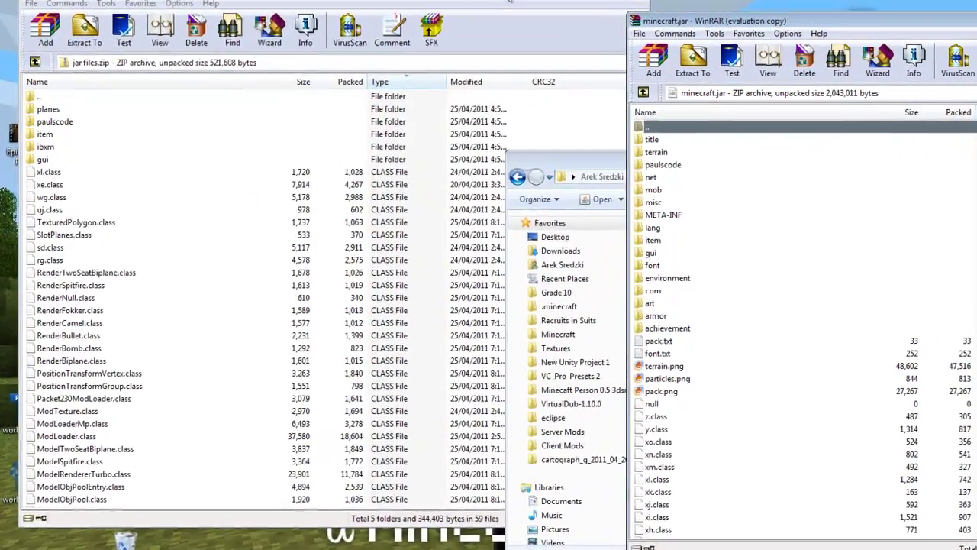
Step: Merge every item from jar files.zip into minecraft.jar, then select its META-INF folder
left_click(428, 9)
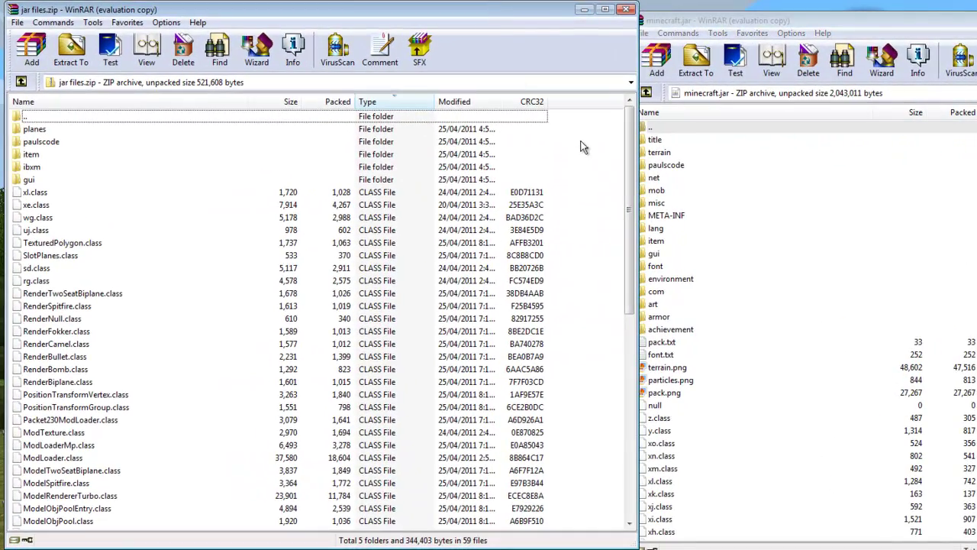
left_click_drag(579, 138, 919, 204)
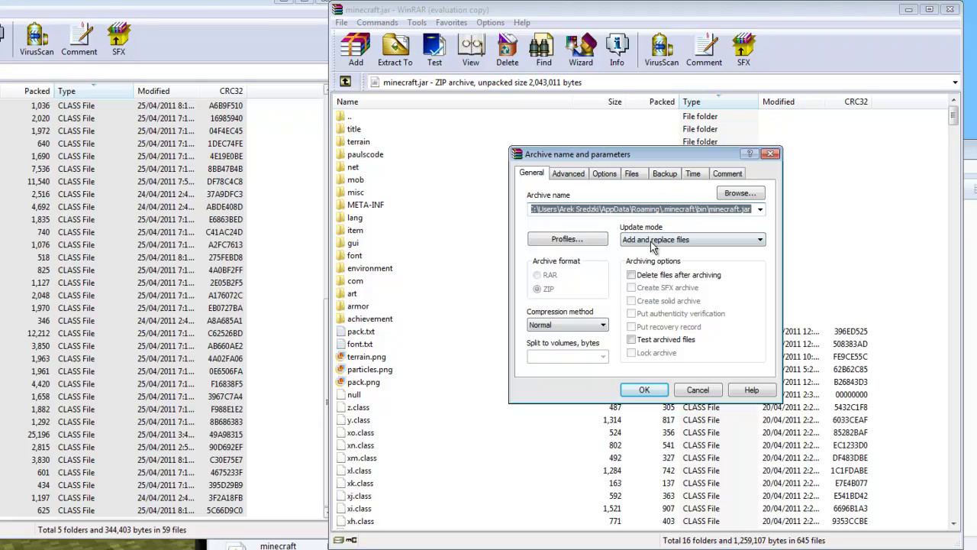
left_click(646, 393)
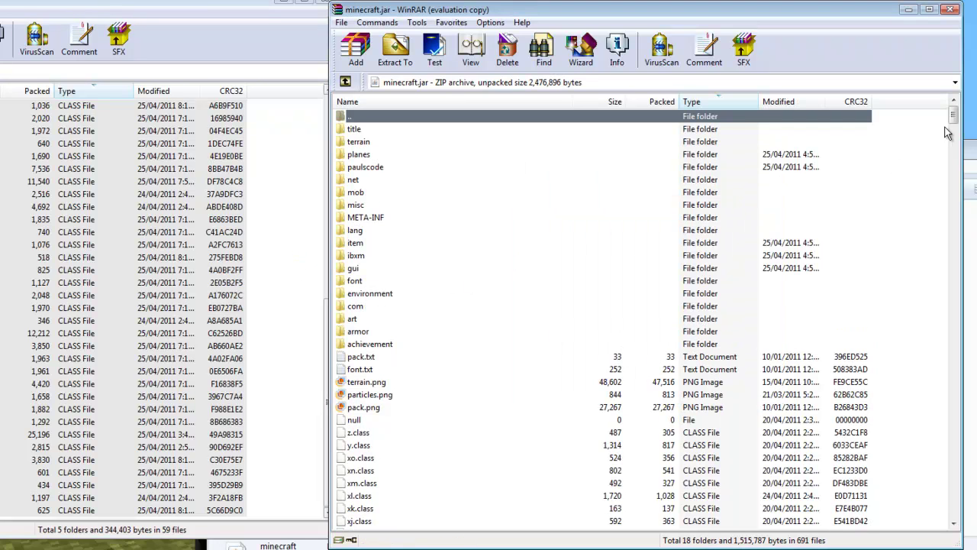
left_click(372, 217)
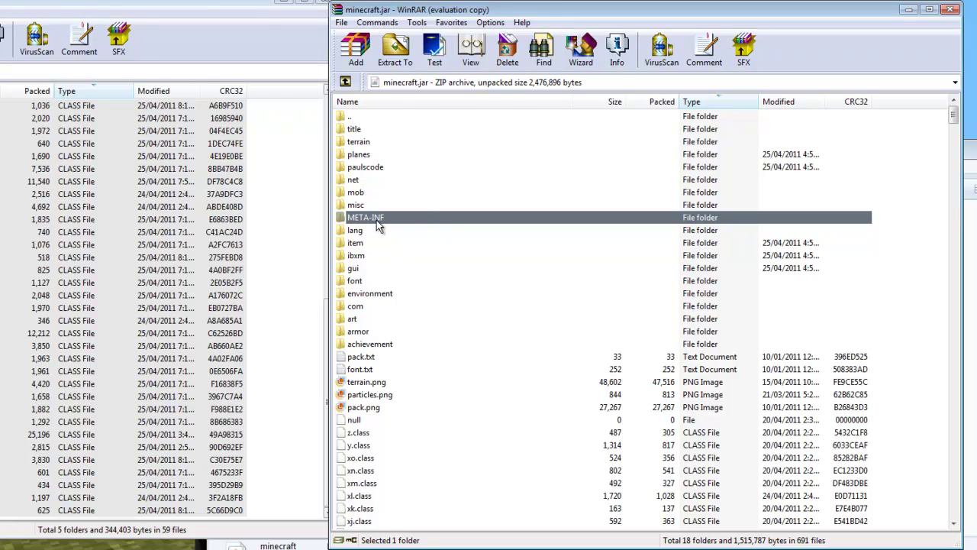
Step: Delete META-INF from minecraft.jar, leaving 17 folders and 691 files
key("Delete")
key("Return")
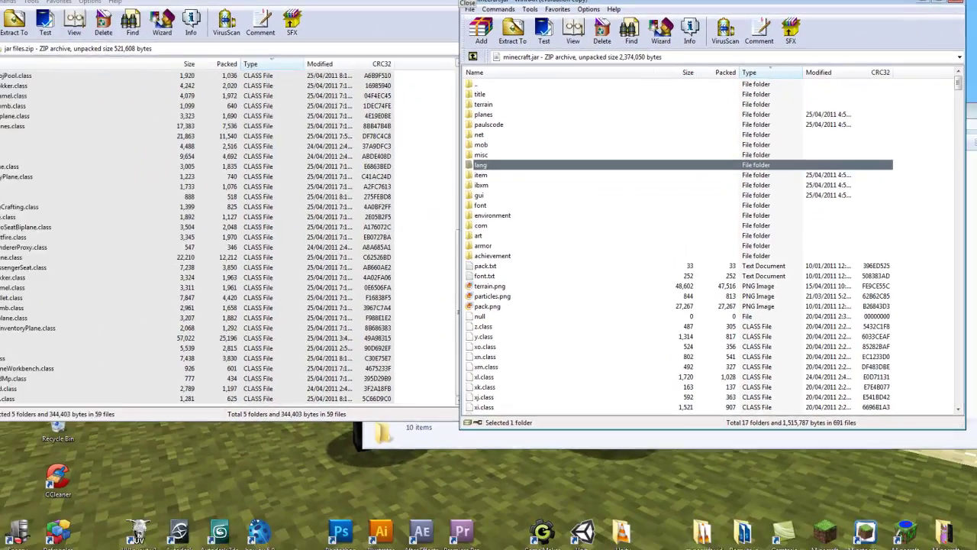
Step: Close both WinRAR archives, move the bin window aside, and allow the Minecraft launcher to run
left_click(321, 2)
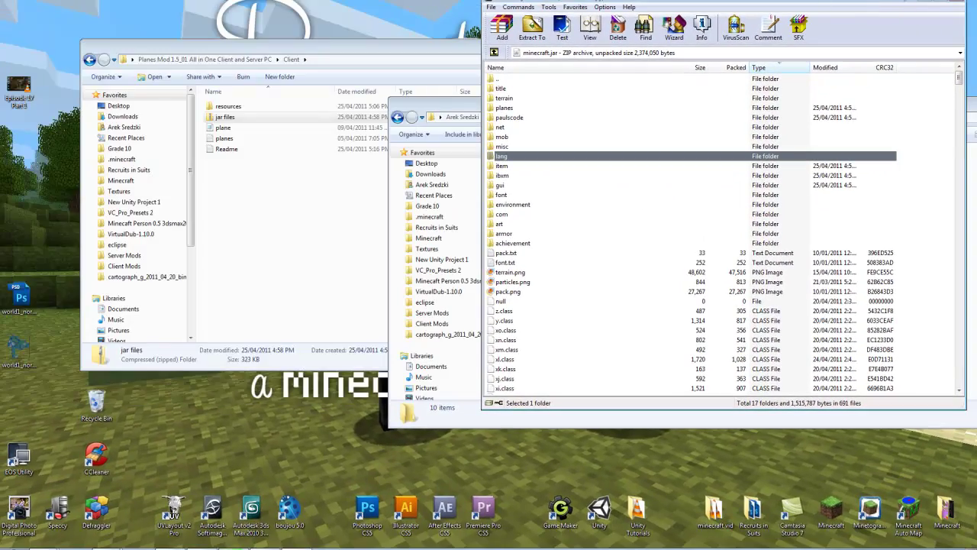
left_click(961, 3)
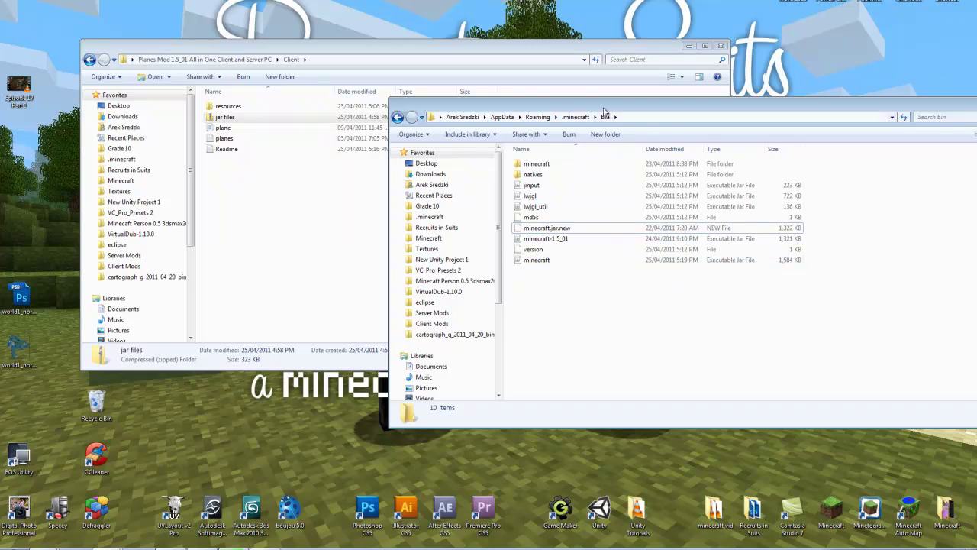
left_click_drag(614, 112, 525, 139)
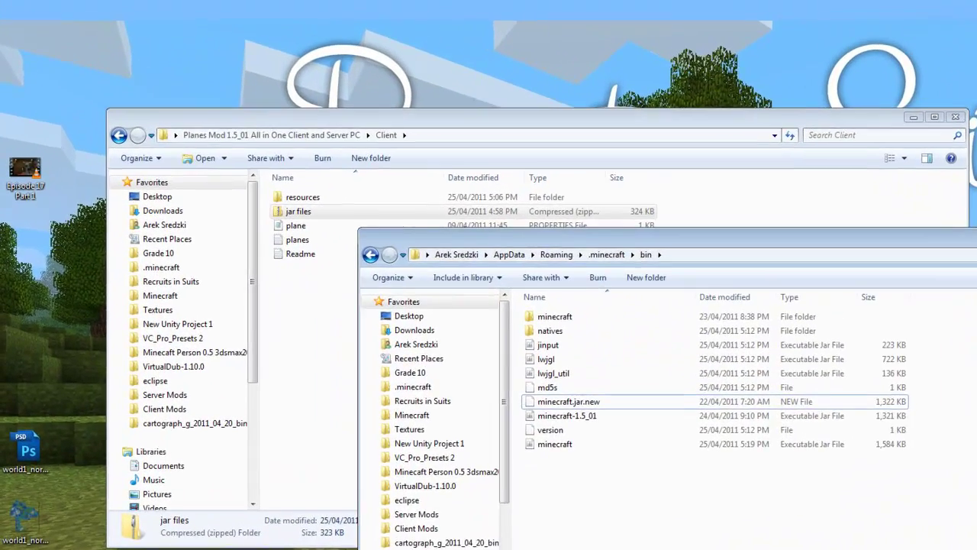
key("alt+Tab")
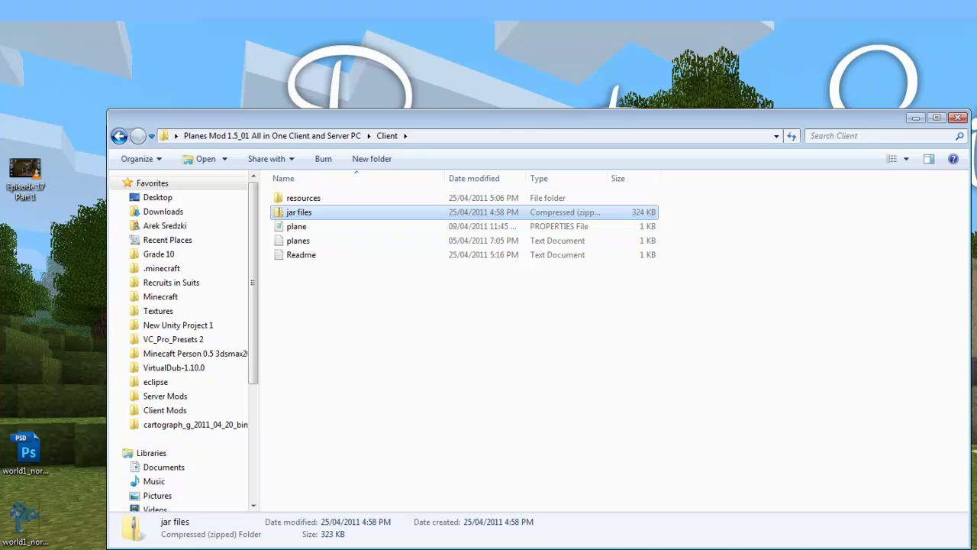
left_click(681, 411)
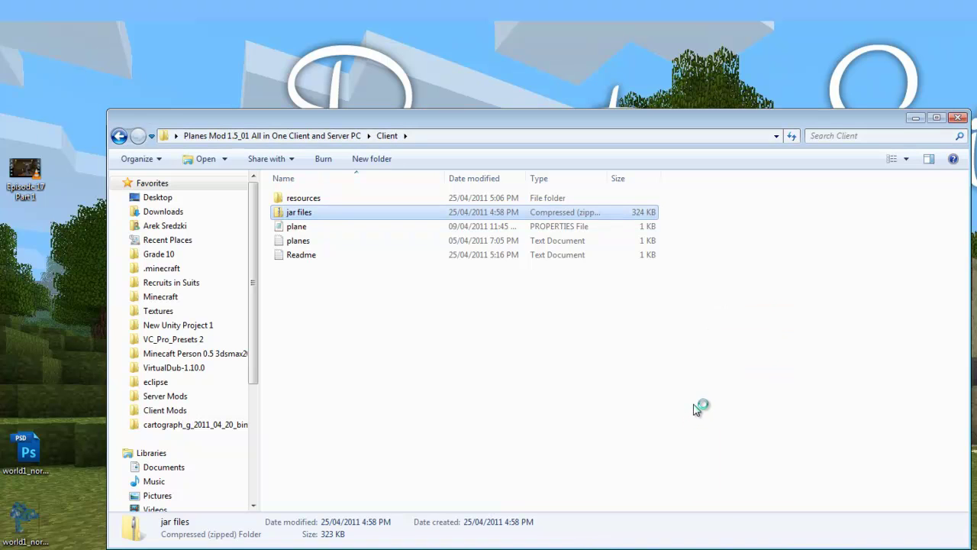